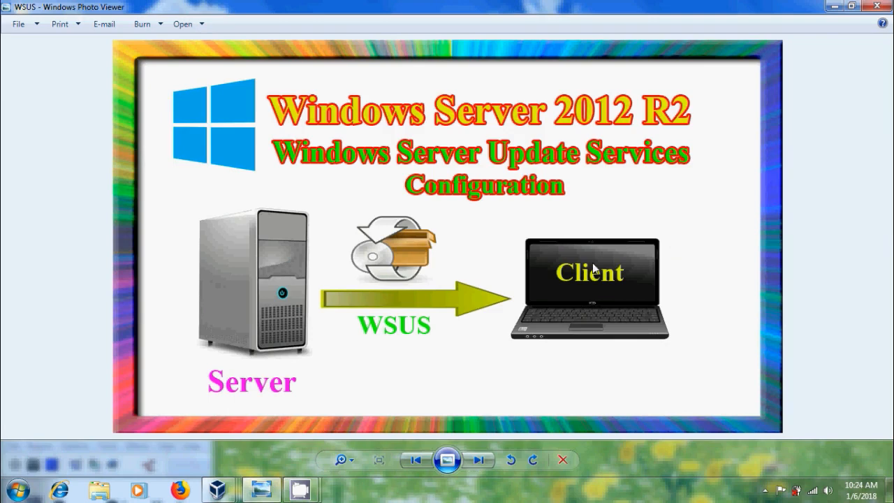
- Switch to VirtualBox and view the desktops of the server Clone and client Clone virtual machines
mouse_move(217, 488)
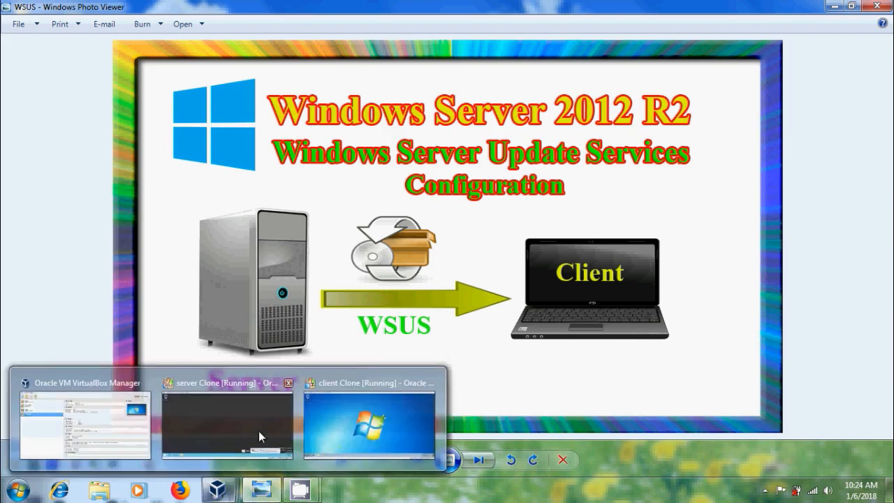
click(259, 432)
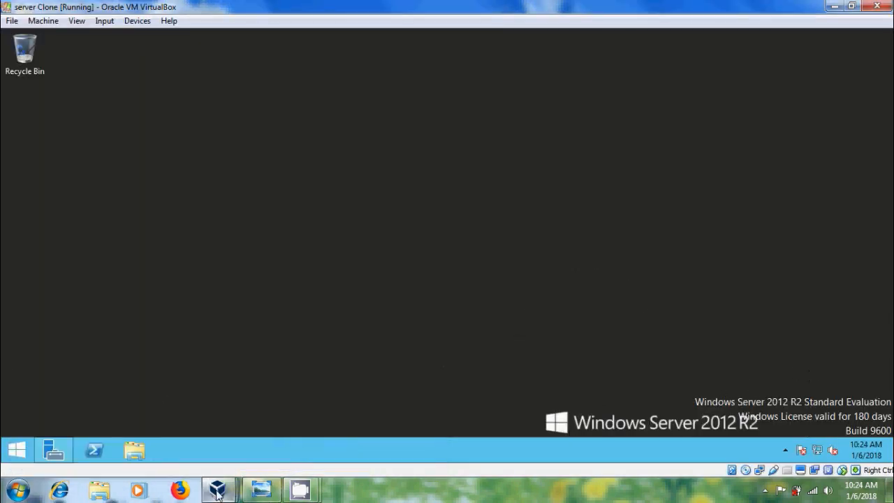
mouse_move(217, 491)
click(348, 433)
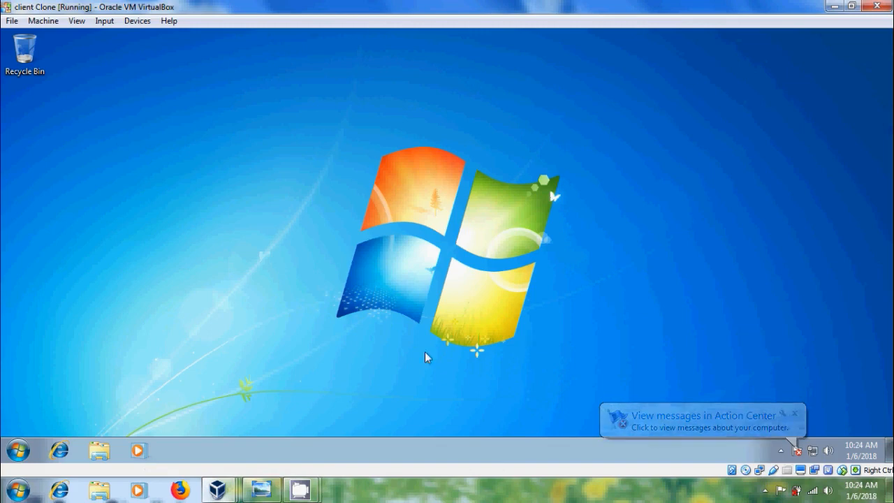
- Return to the server Clone virtual machine and open Server Manager
mouse_move(225, 489)
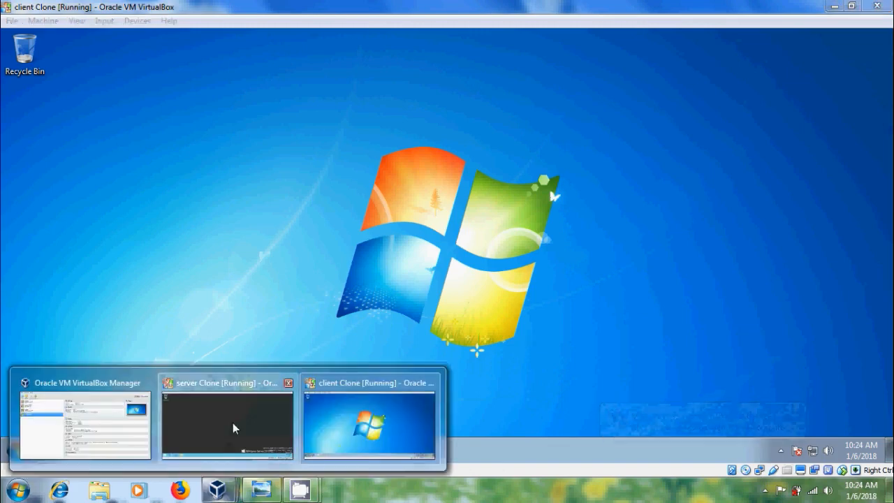
click(233, 423)
click(61, 446)
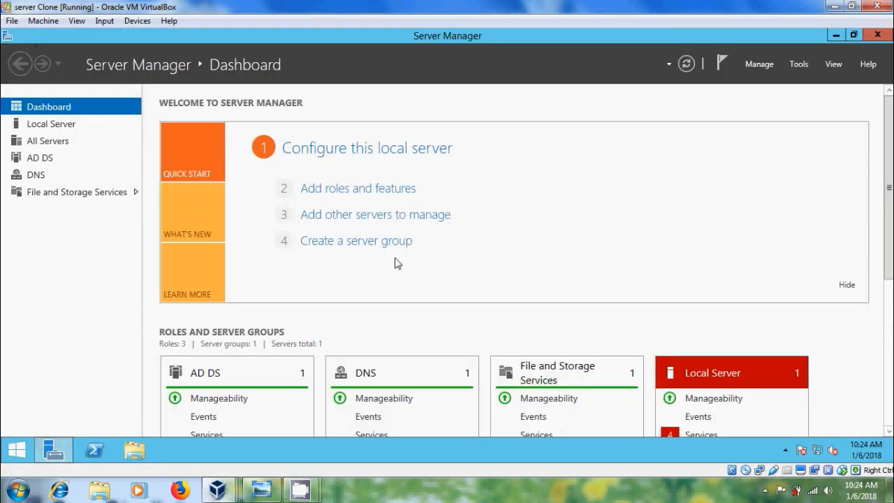
- Start adding roles and features as a role-based installation on server.scarlet.com from the server pool
click(389, 189)
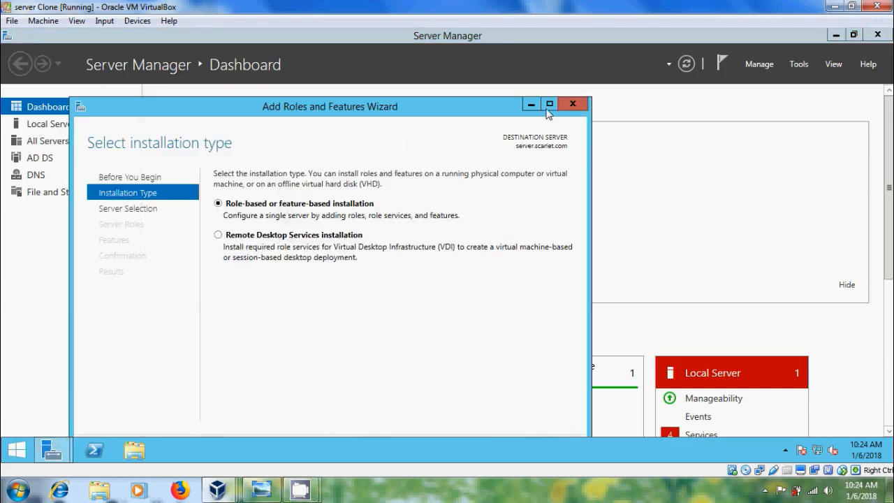
click(550, 105)
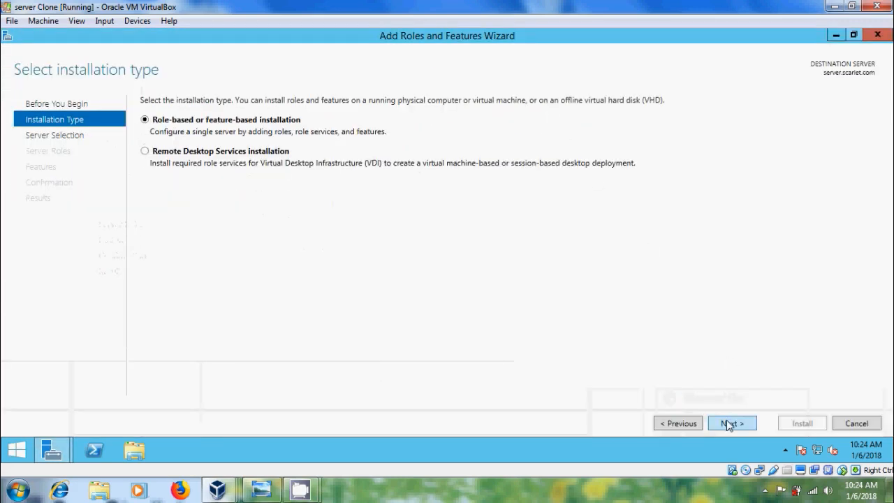
click(729, 423)
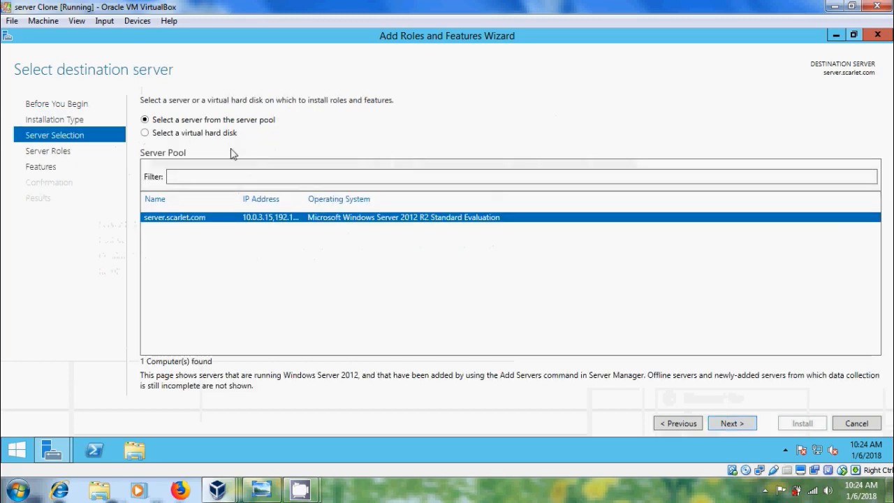
click(739, 424)
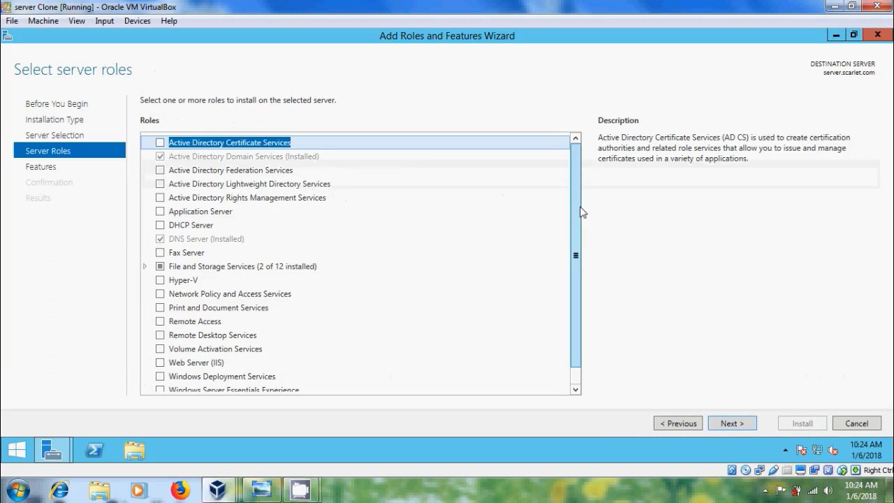
- Select the Windows Server Update Services role together with its required features and management tools
drag(577, 240, 577, 289)
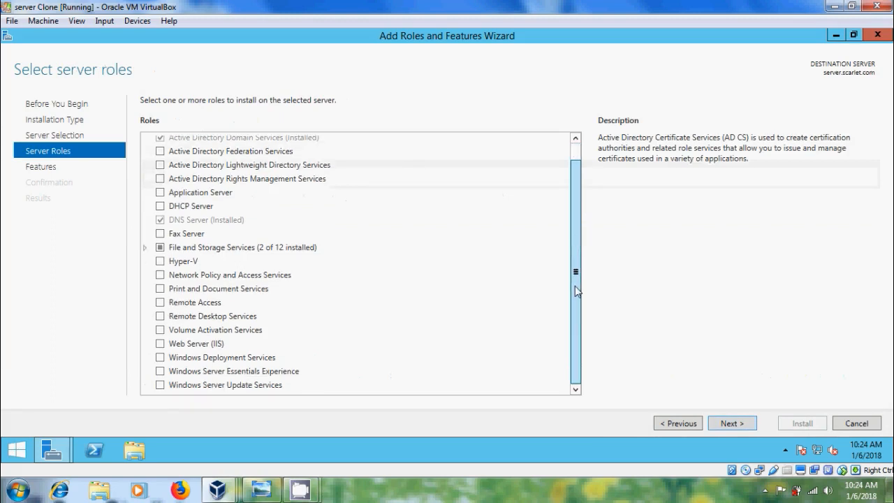
click(161, 385)
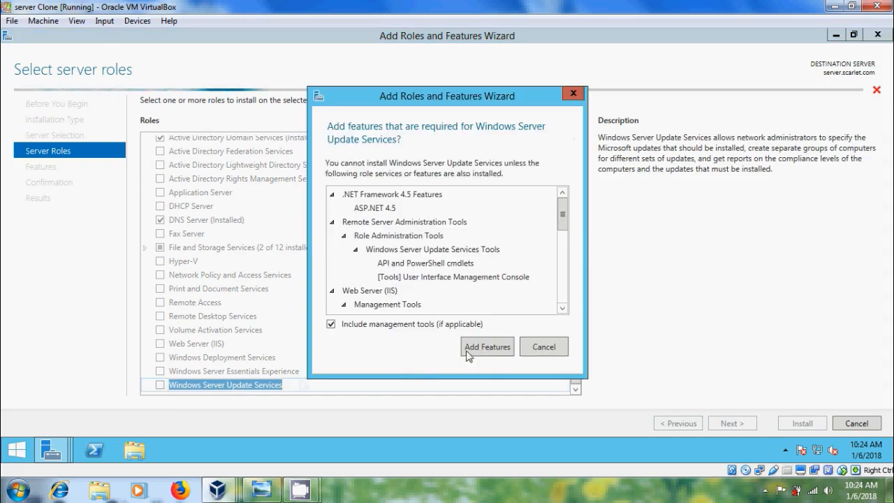
click(502, 349)
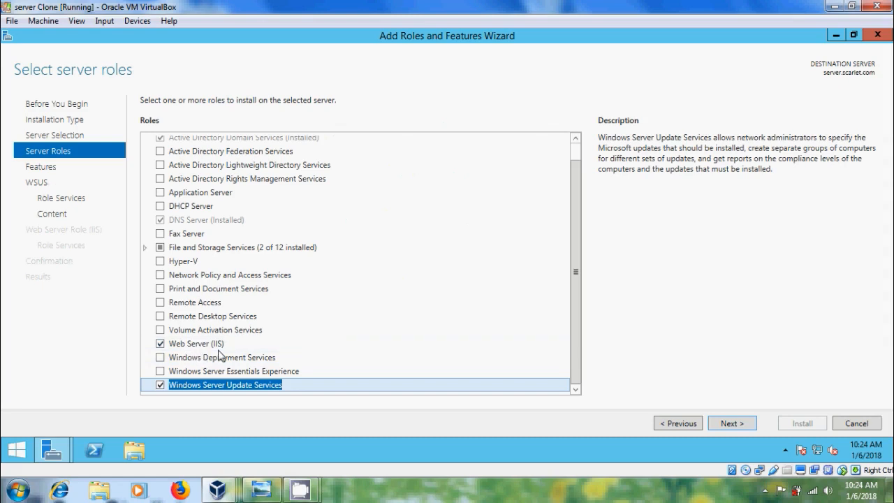
click(730, 423)
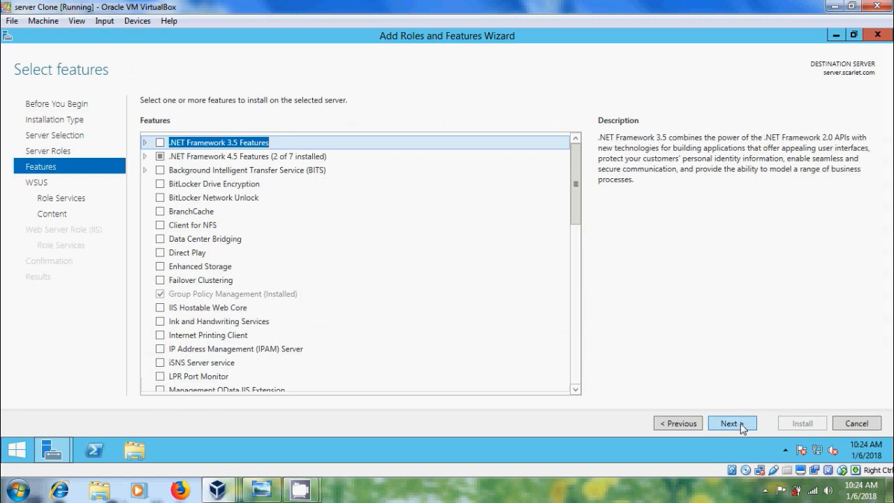
- Keep the preselected features and the WID Database and WSUS Services role services
click(740, 426)
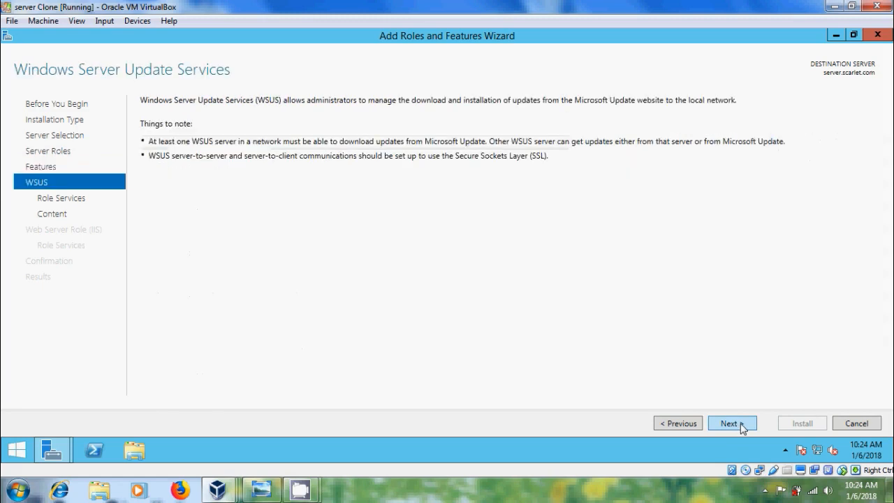
click(741, 426)
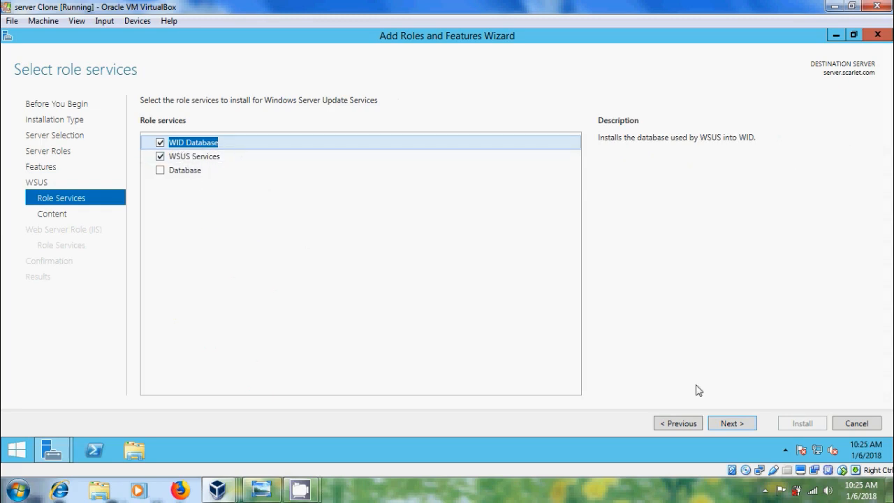
click(736, 423)
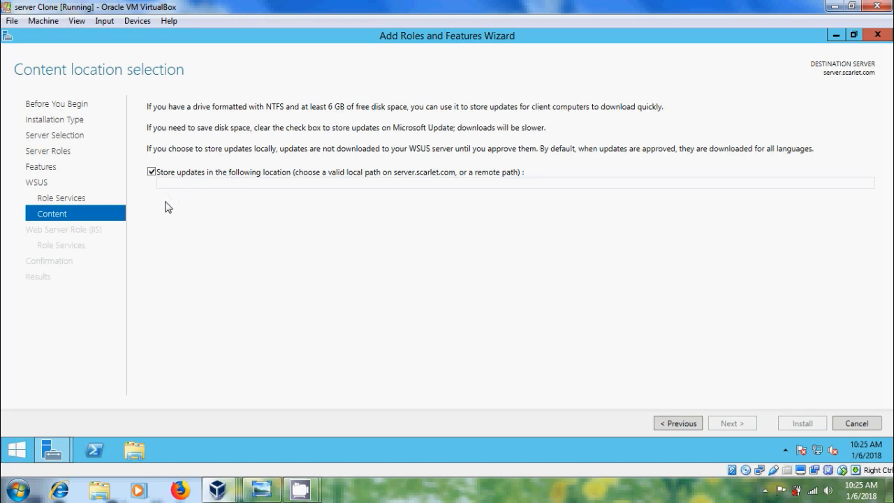
- Turn off storing updates in a specified location and keep the preselected Web Server (IIS) role services
click(151, 171)
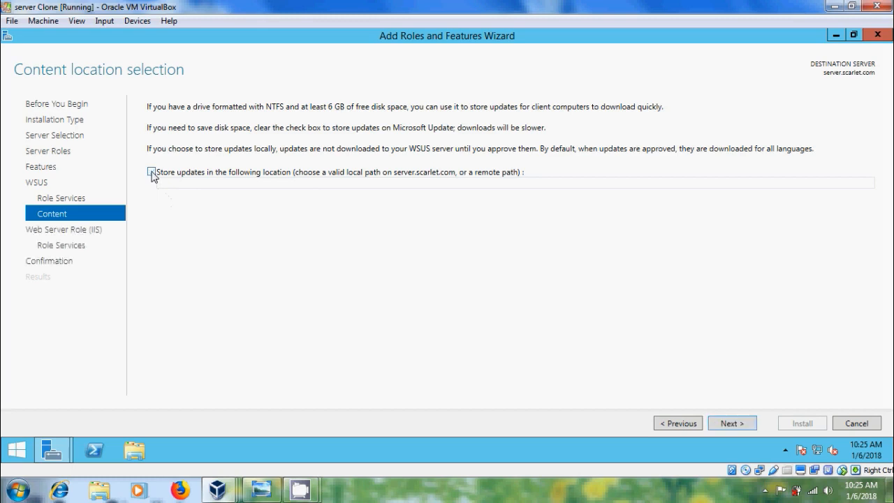
click(731, 423)
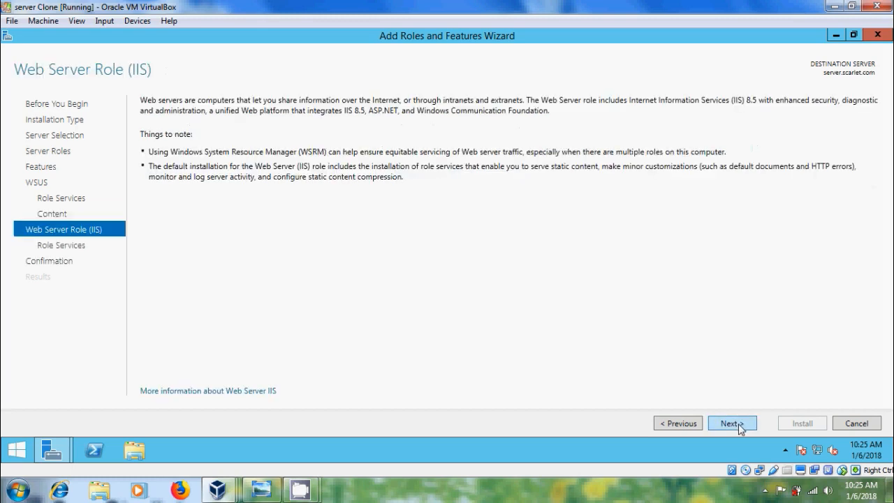
click(732, 423)
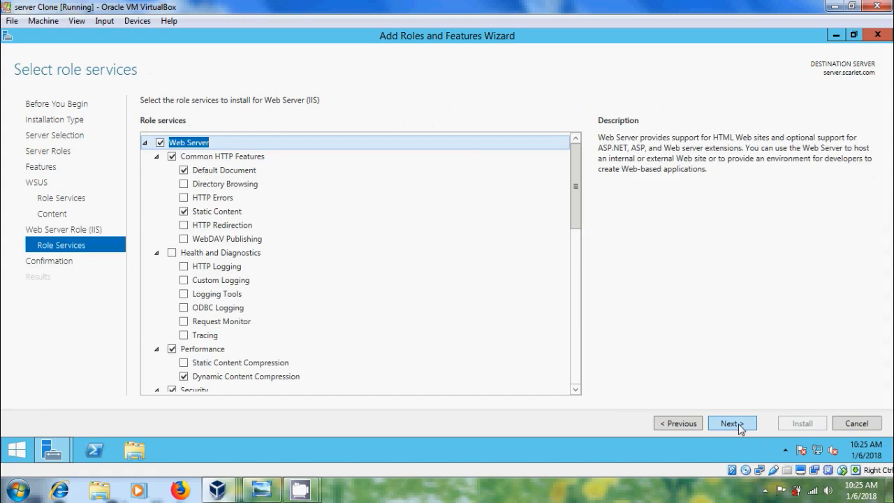
click(732, 423)
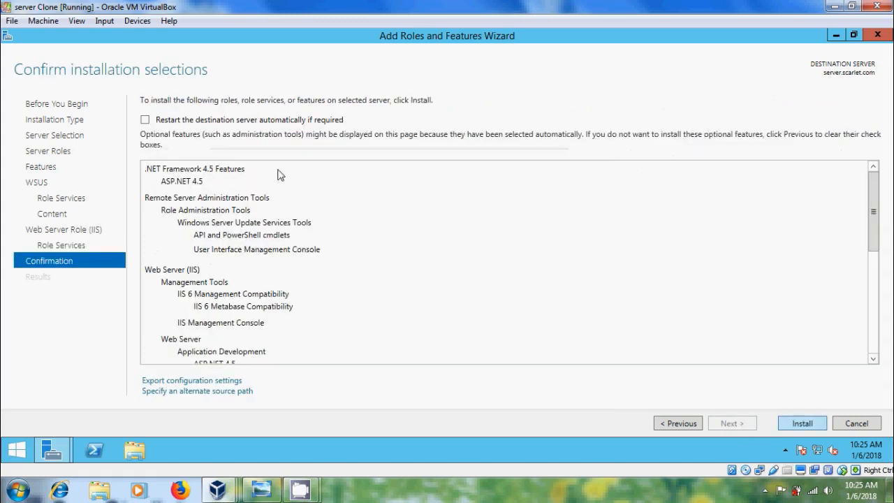
- Allow automatic restart of the destination server, install the selected roles and close the wizard
click(146, 120)
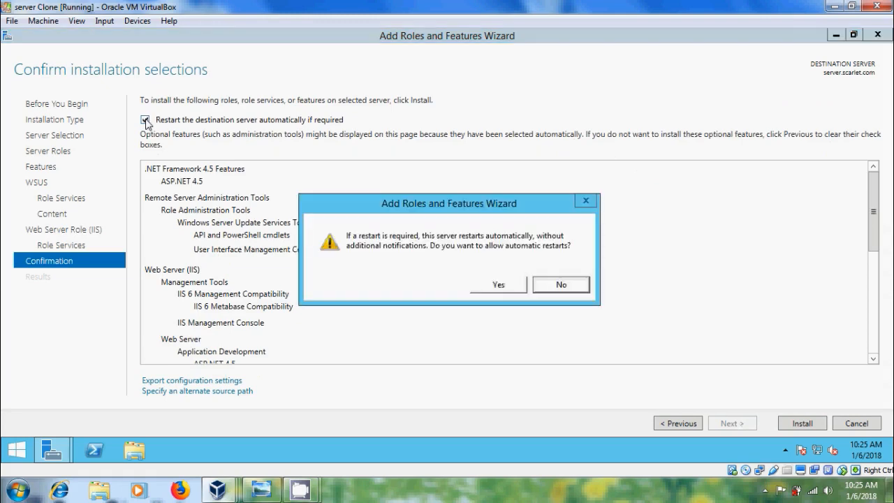
click(497, 284)
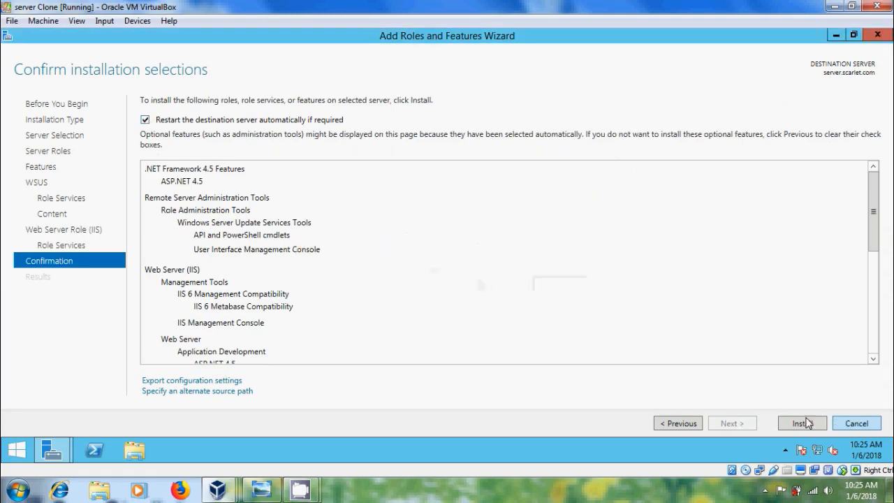
click(802, 423)
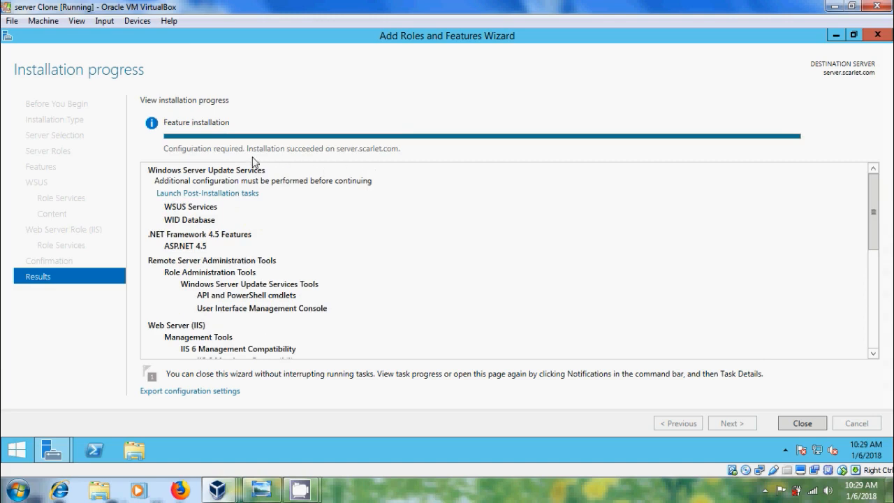
click(801, 423)
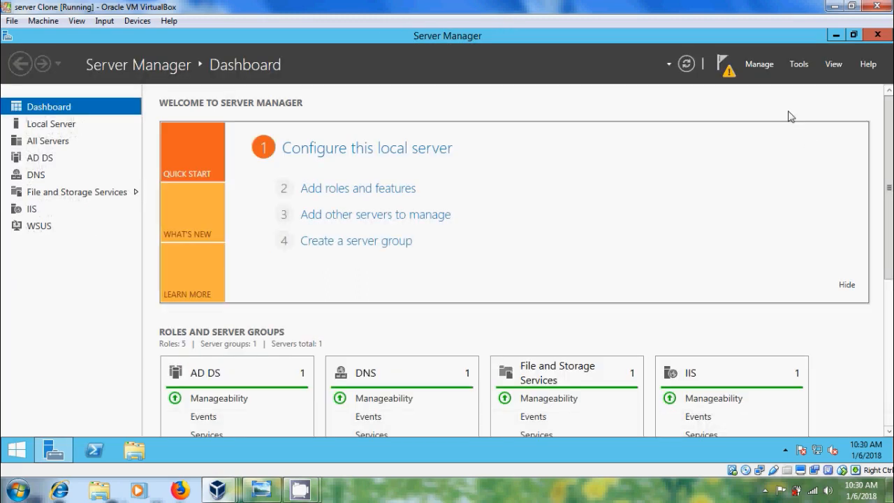
- Launch the Windows Server Update Services tool from Server Manager
click(798, 64)
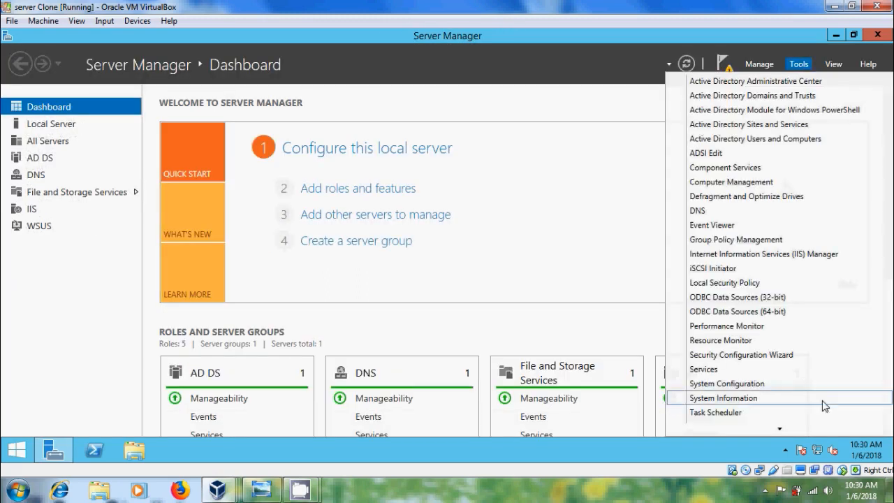
mouse_move(782, 427)
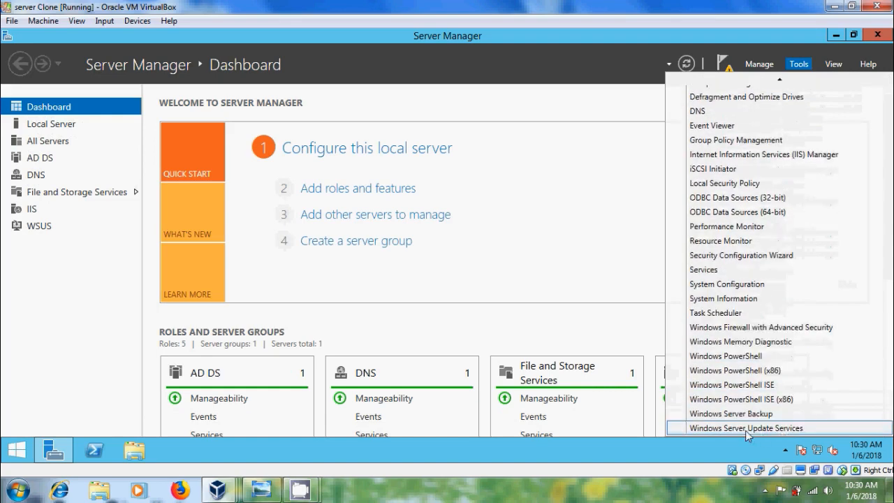
click(779, 427)
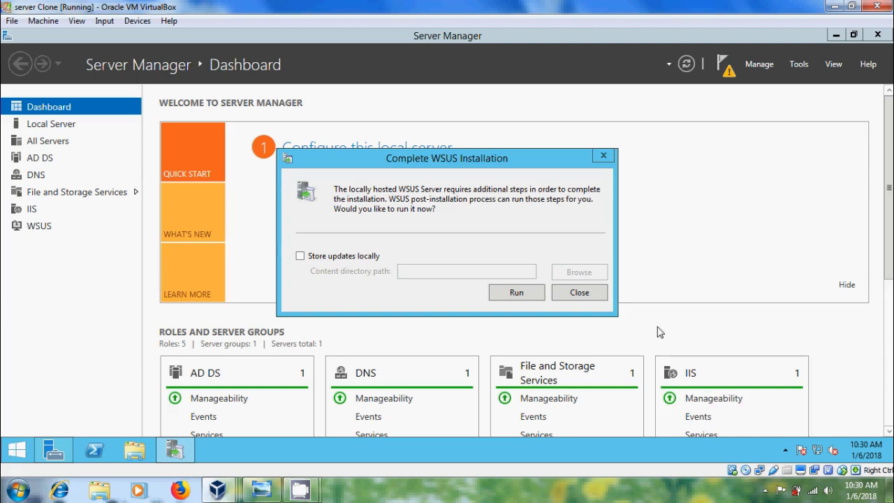
- Set WSUS to store updates locally in C:\WSUS Data, run the post-installation process and close its dialog
click(299, 256)
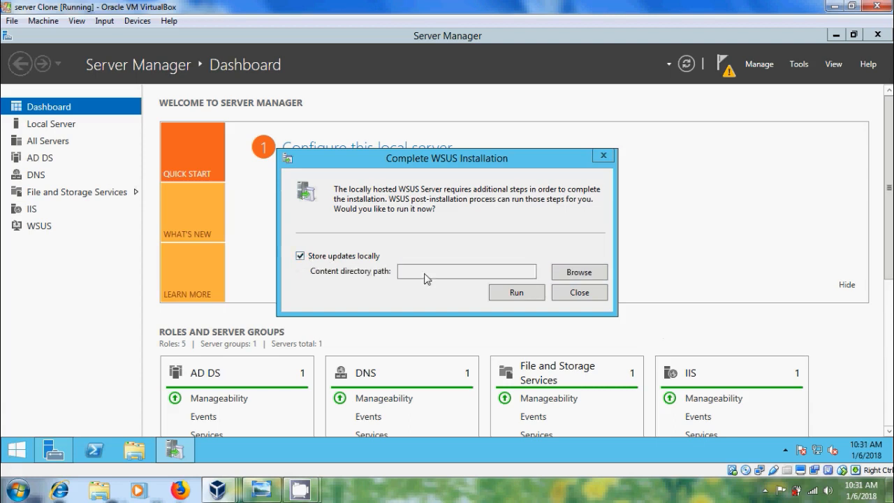
click(590, 272)
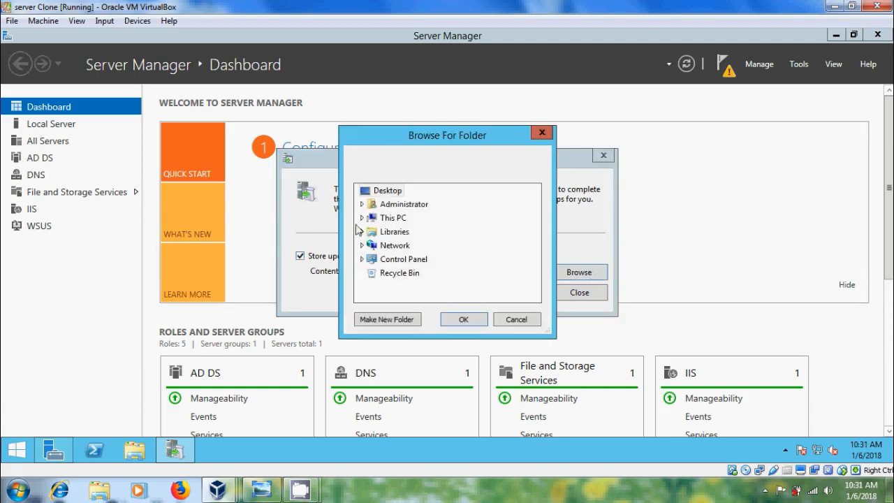
click(362, 217)
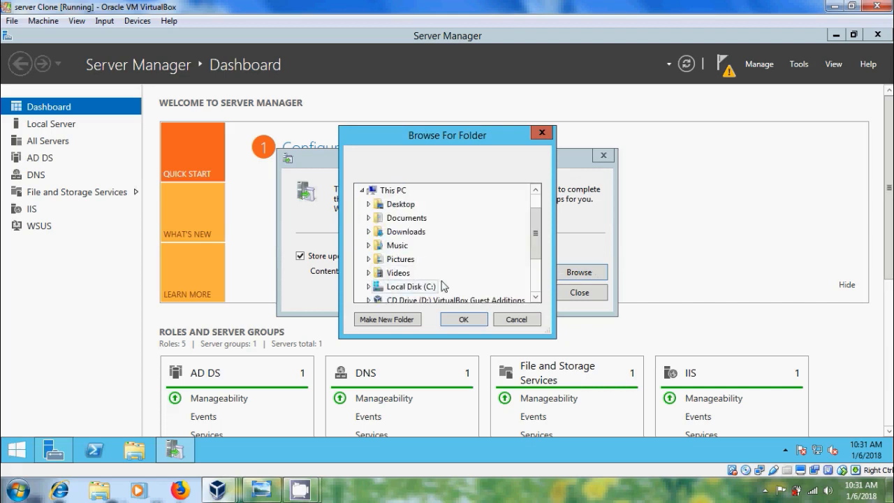
click(369, 287)
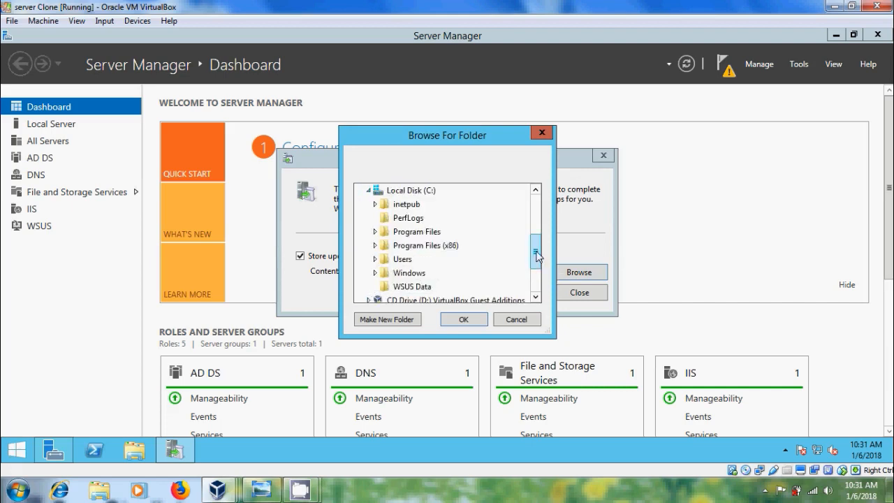
click(424, 291)
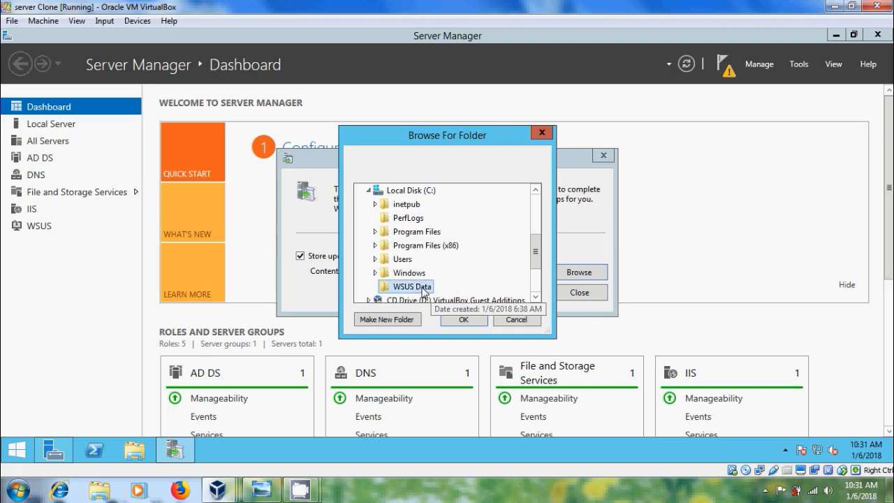
click(469, 321)
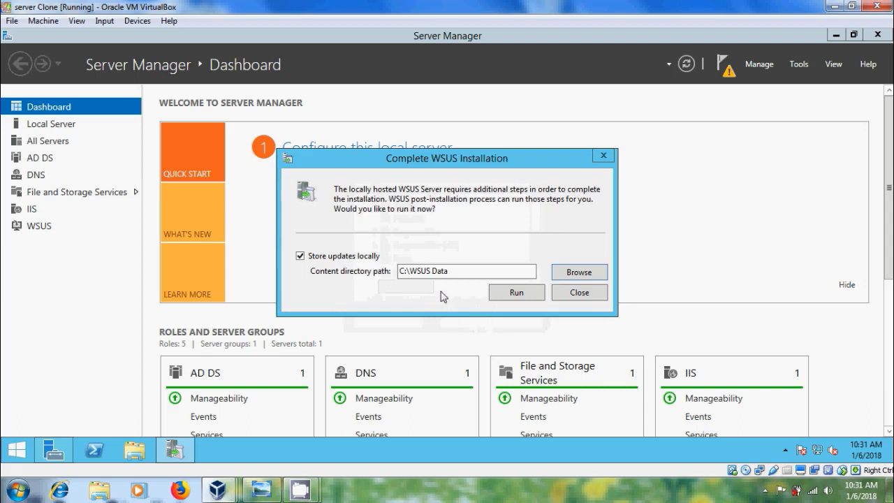
click(517, 292)
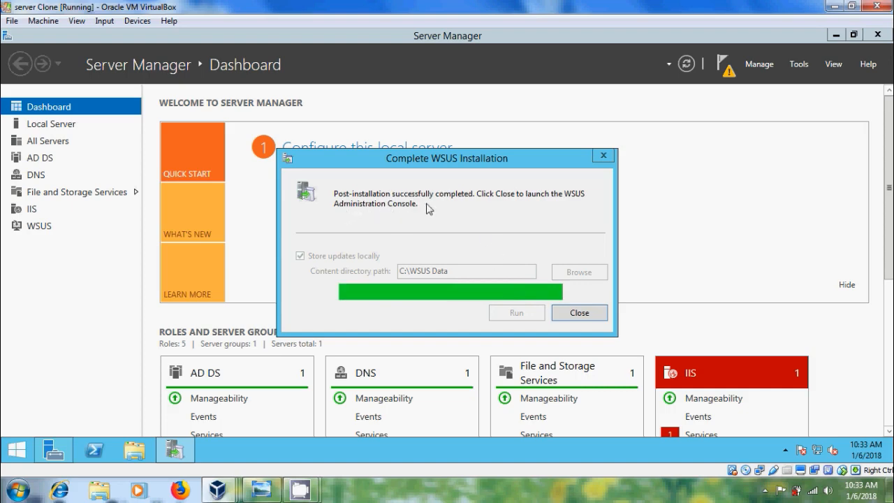
click(586, 316)
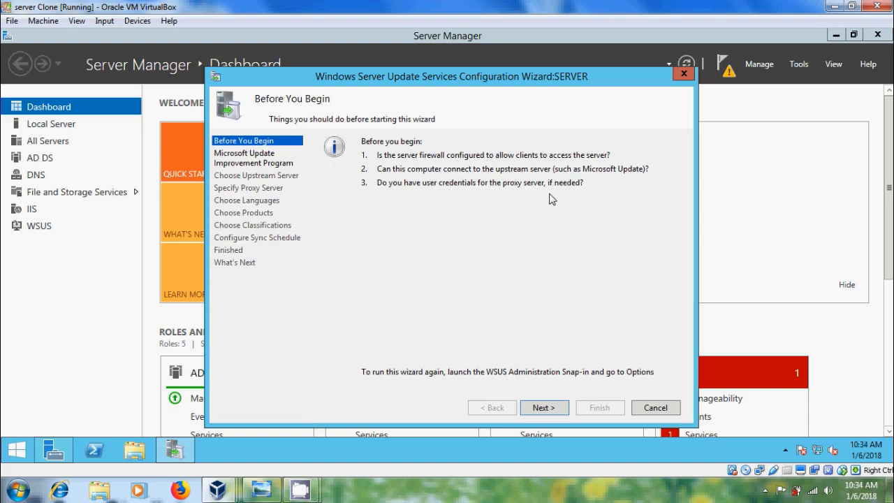
- Start the WSUS configuration wizard and opt out of the Microsoft Update Improvement Program
click(556, 412)
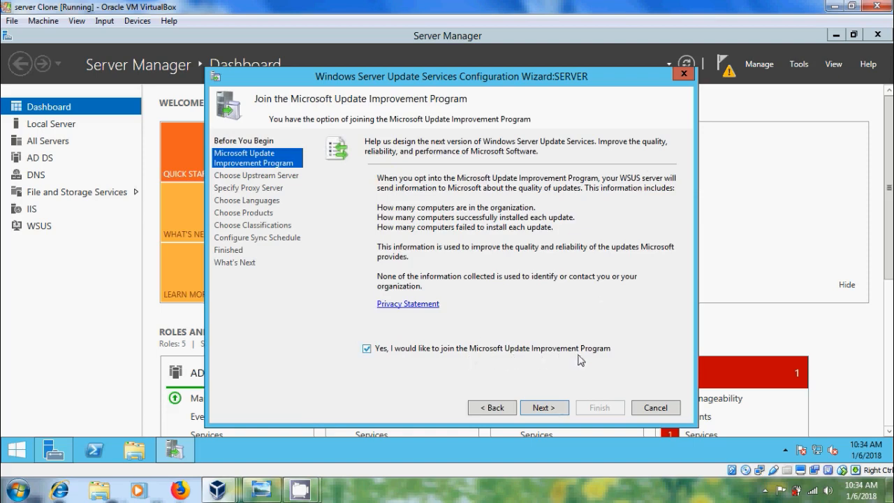
click(367, 349)
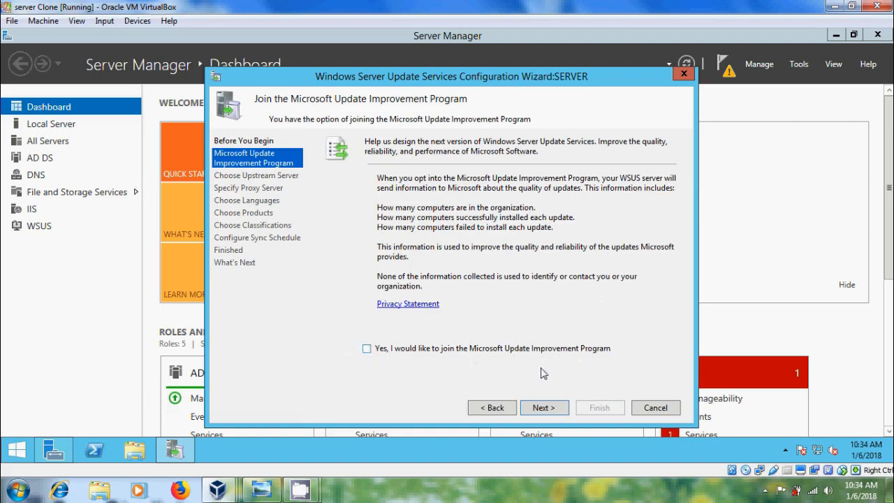
click(543, 409)
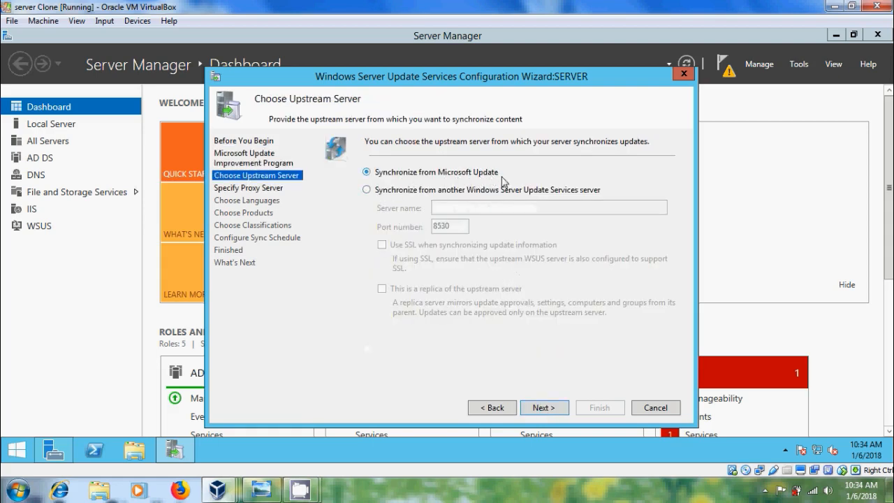
- Keep synchronizing from Microsoft Update without a proxy server and connect to the upstream server to download update information
click(552, 410)
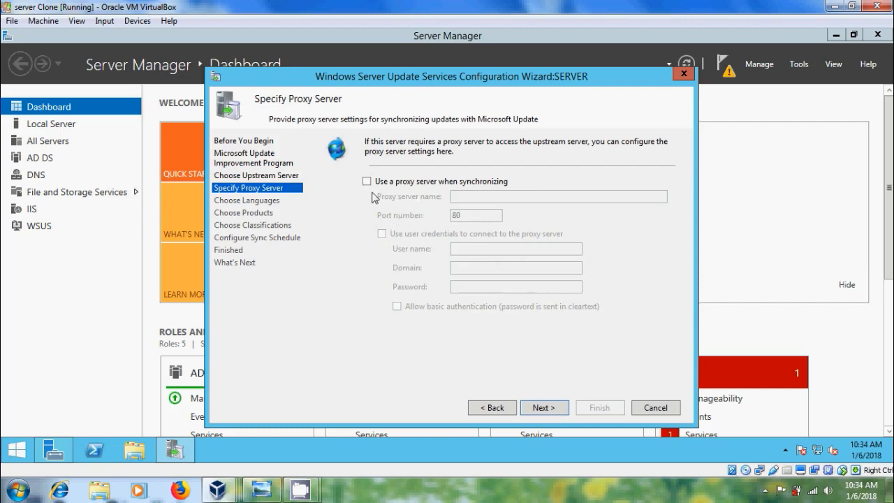
click(550, 409)
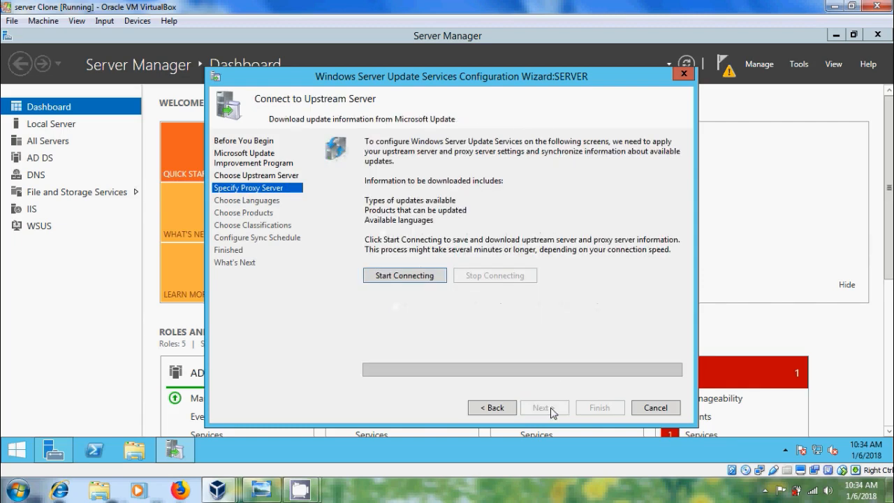
click(410, 276)
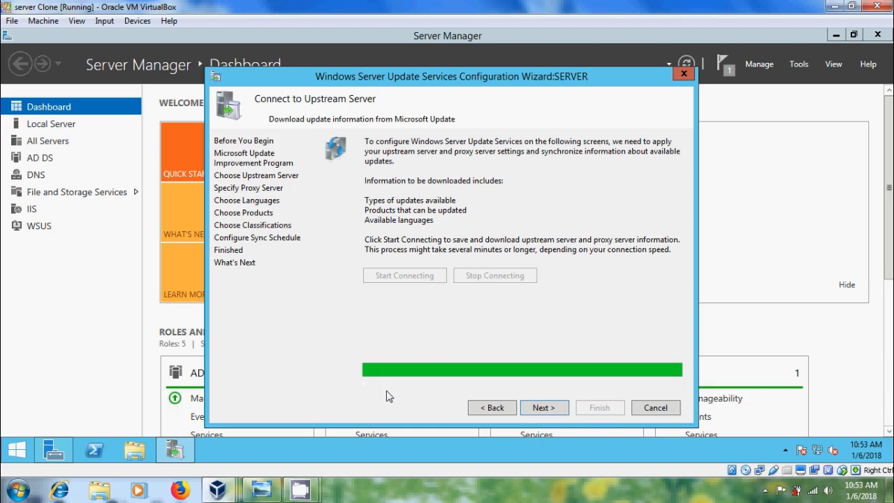
click(550, 409)
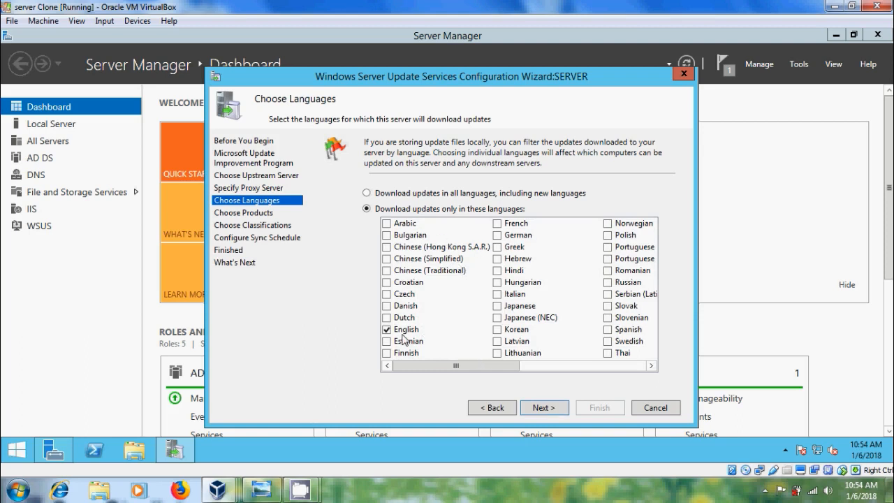
- Keep English as the only update language and clear the Office and Windows product groups
click(550, 411)
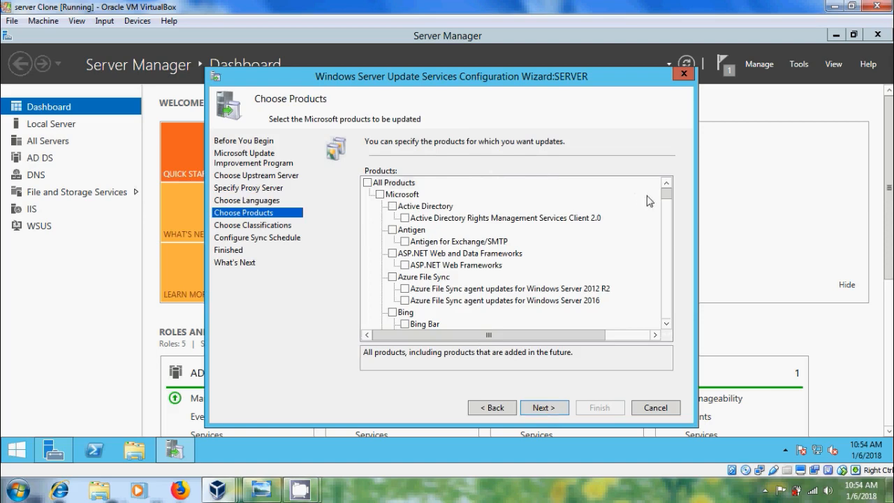
drag(667, 198, 678, 250)
click(392, 194)
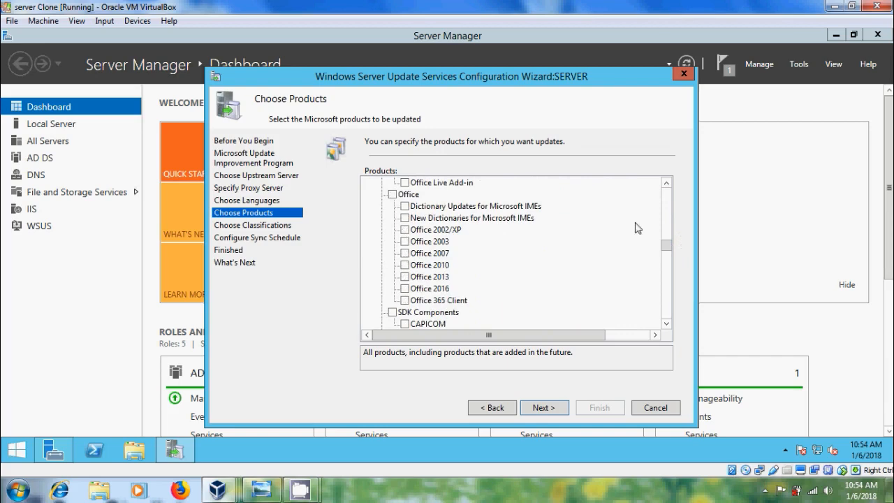
drag(668, 249, 672, 293)
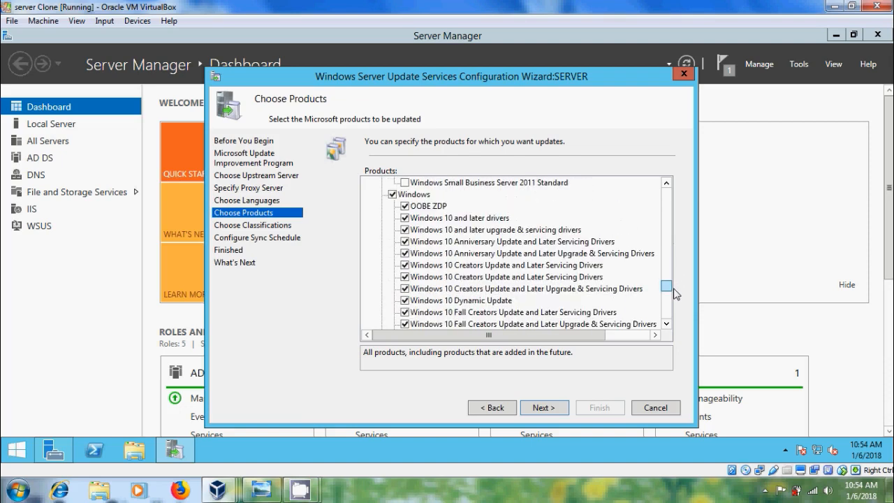
click(393, 195)
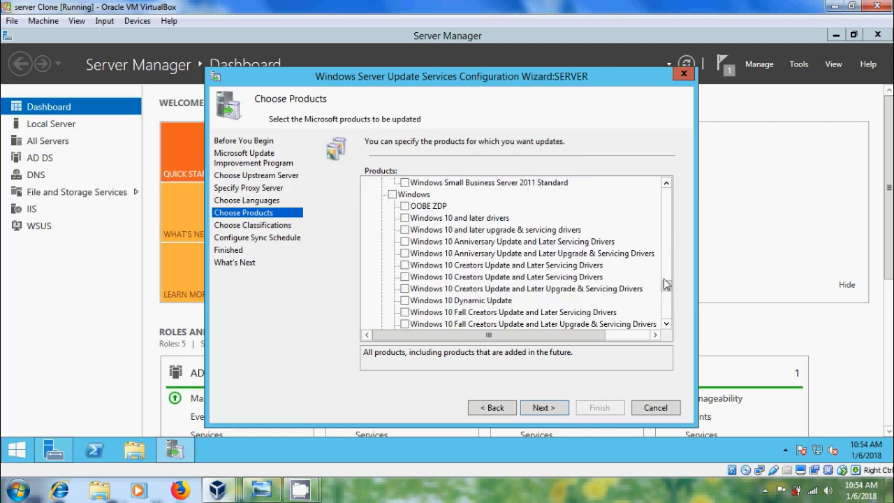
- Select Windows 7 and Windows Server 2012 R2 as the products to update
drag(665, 289, 672, 296)
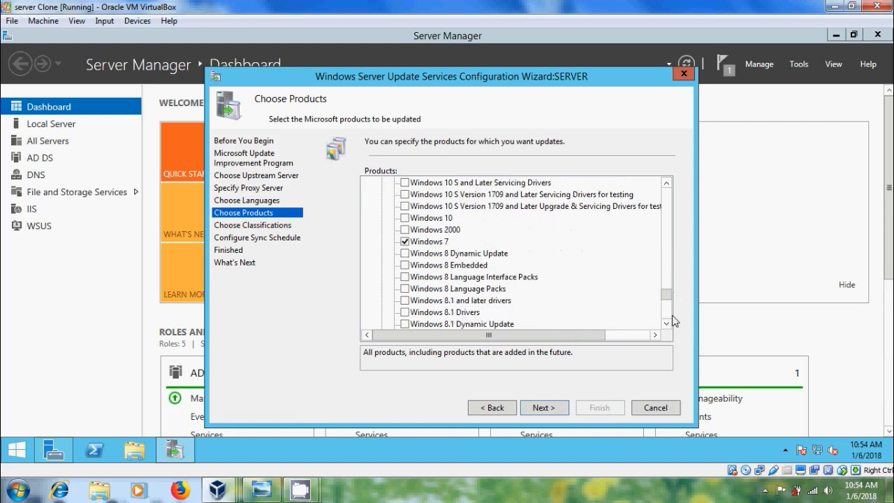
drag(666, 296, 670, 311)
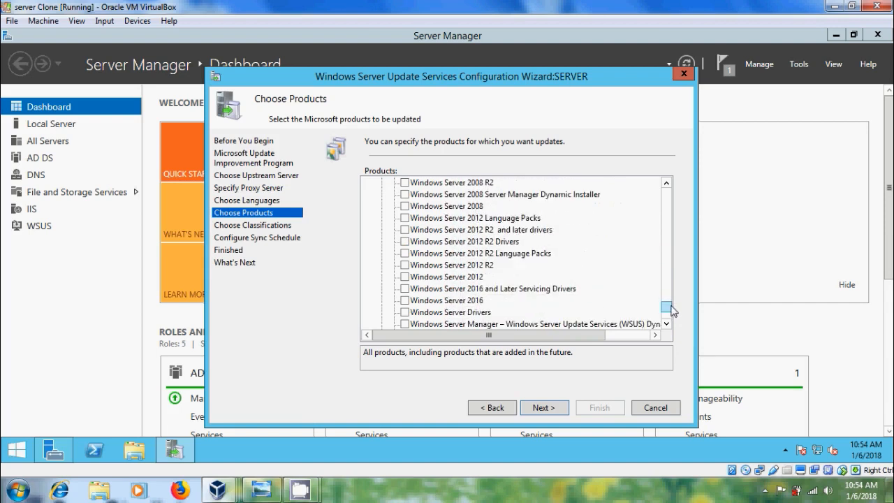
click(406, 265)
click(543, 408)
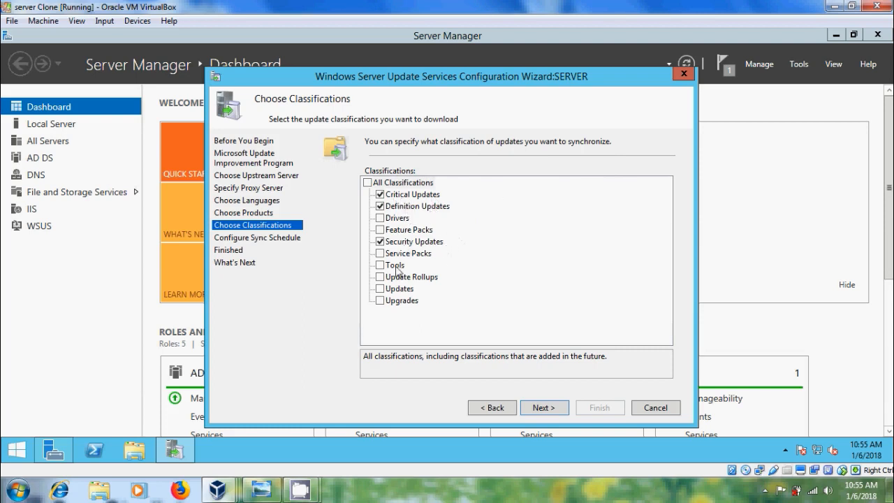
- Add Feature Packs, Service Packs, Update Rollups and Updates to the update classifications
click(380, 254)
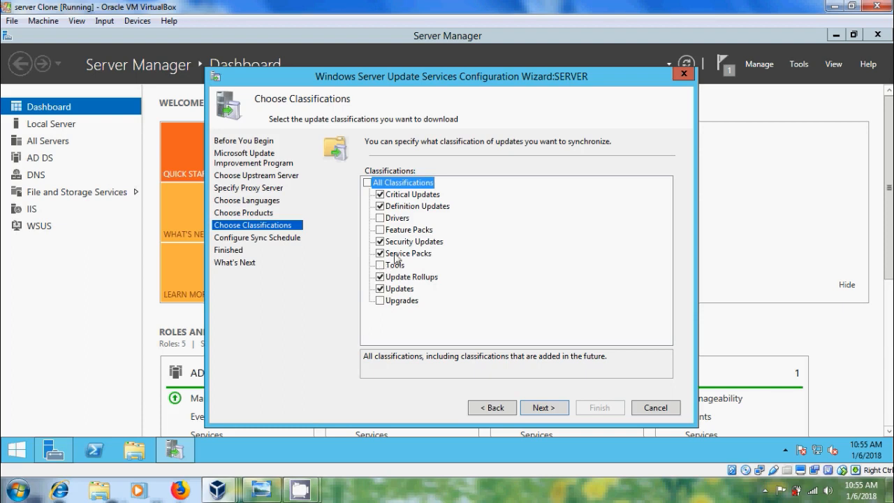
click(379, 230)
click(556, 411)
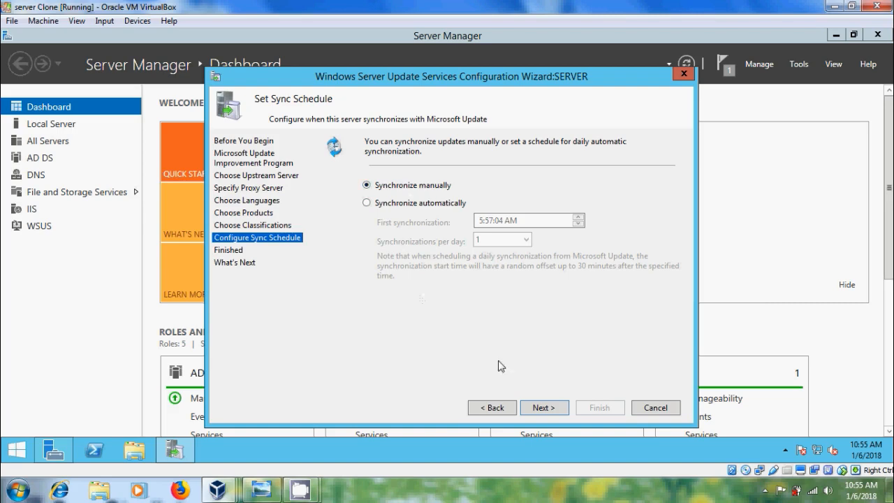
- Keep manual synchronization, enable the initial synchronization and finish the configuration wizard
click(550, 409)
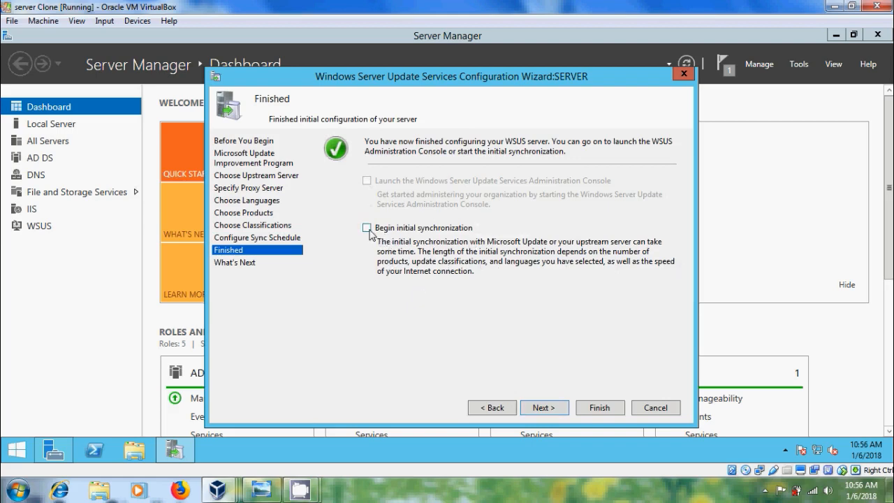
click(551, 408)
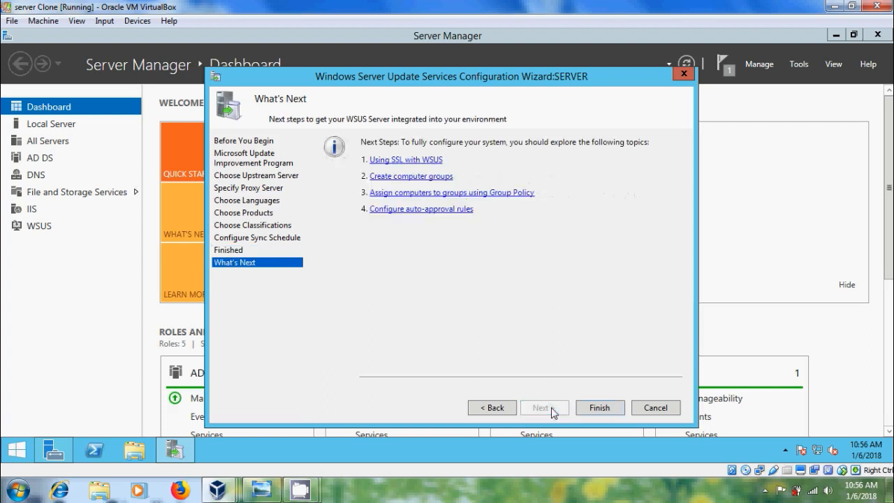
click(599, 410)
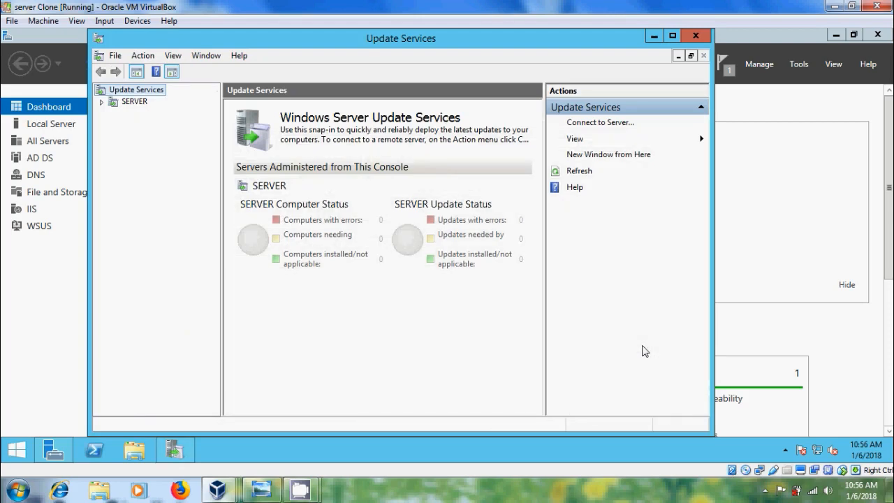
- Maximize the Update Services console and examine SERVER's synchronization status, its Options page and the Updates categories
click(673, 36)
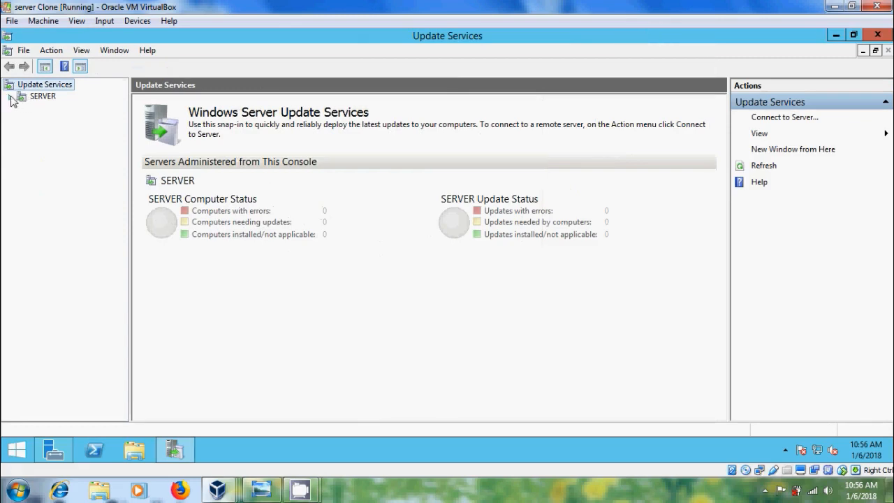
click(41, 97)
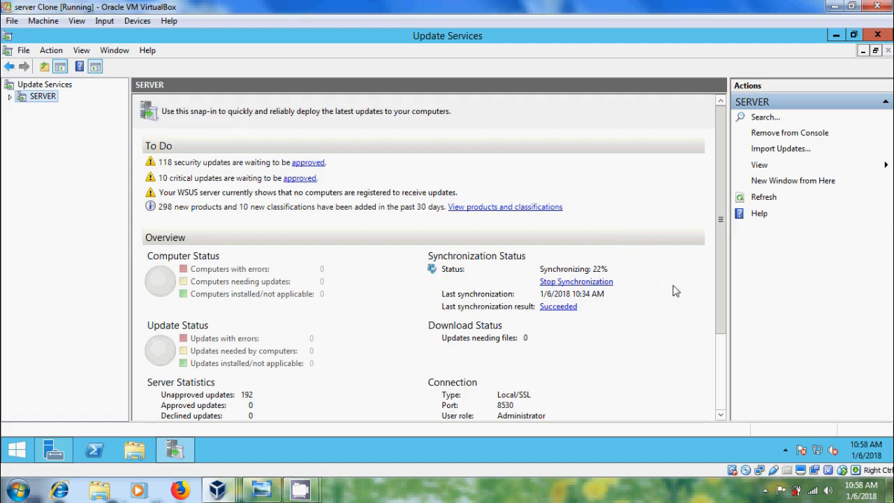
click(10, 98)
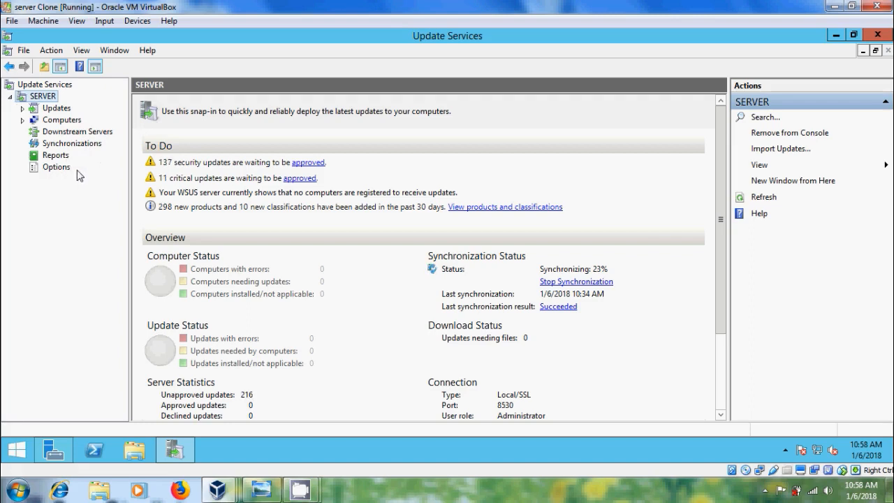
click(56, 168)
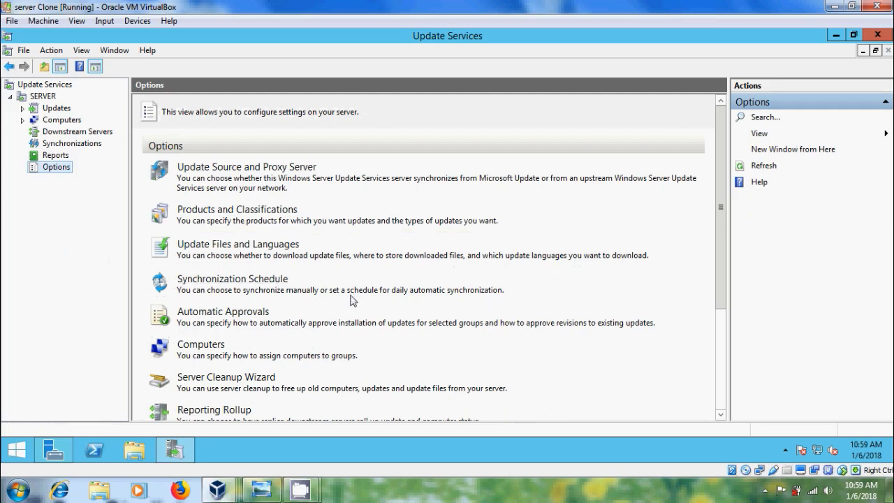
click(23, 108)
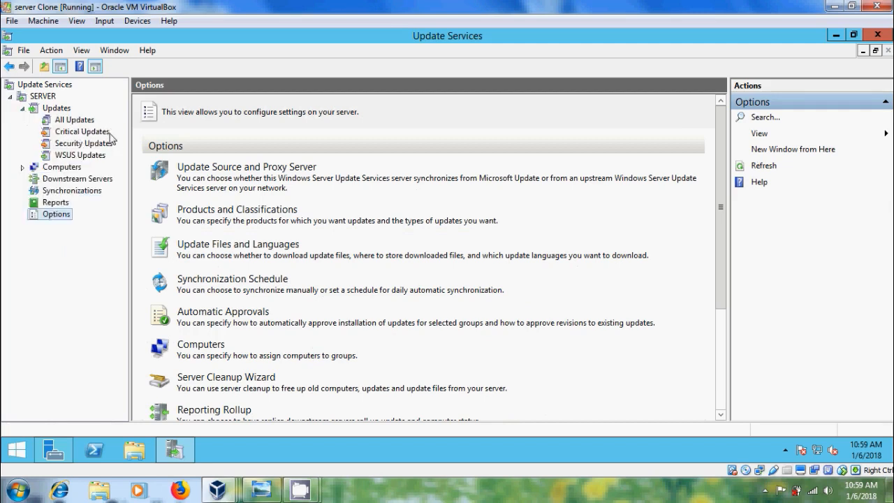
click(70, 168)
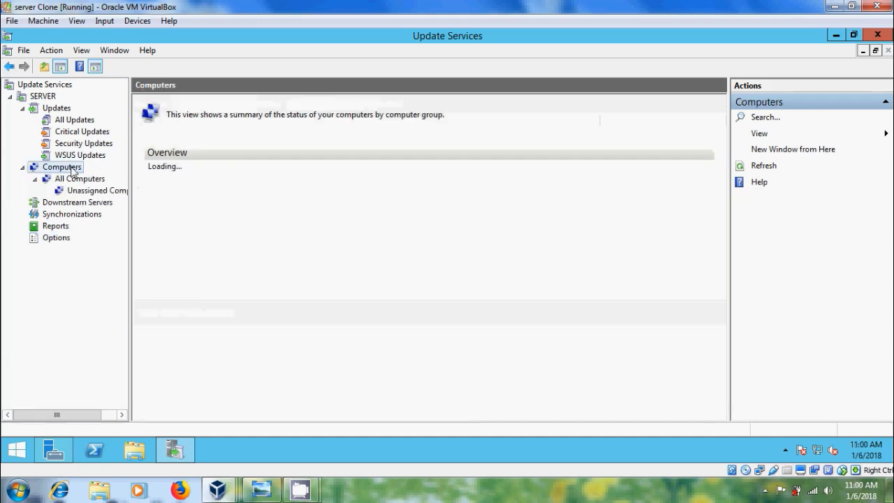
right_click(70, 168)
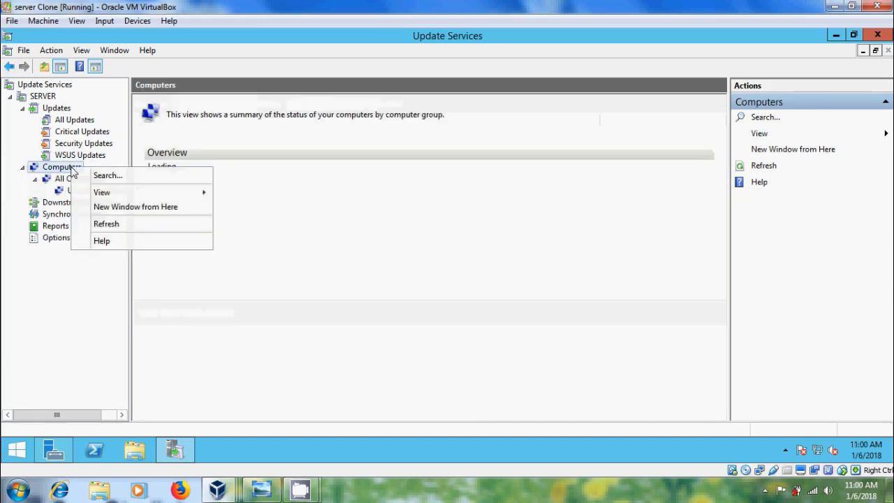
click(311, 275)
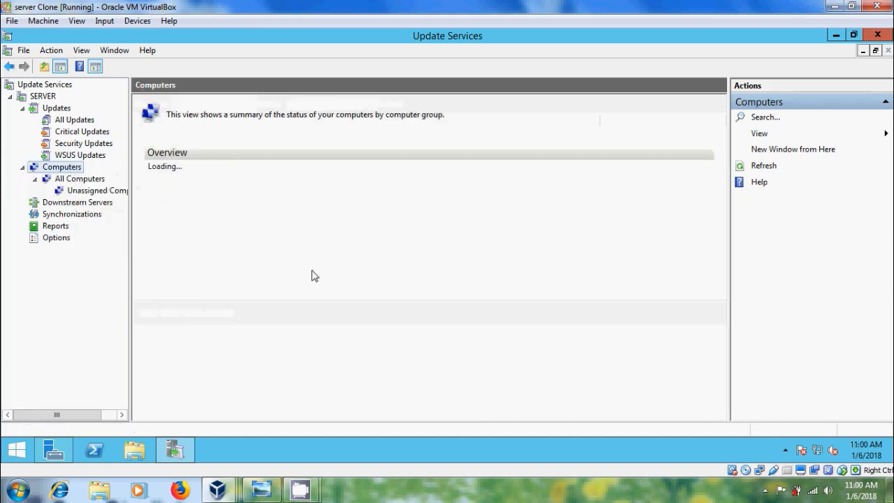
click(76, 182)
right_click(75, 181)
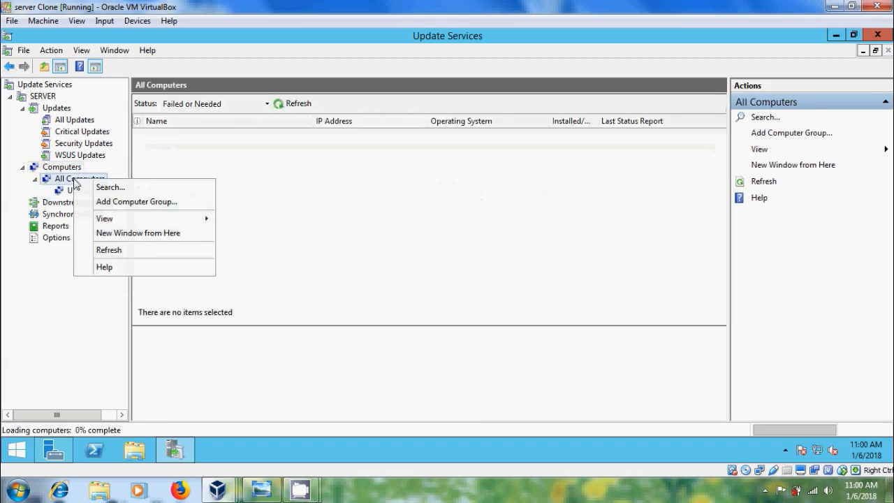
click(137, 202)
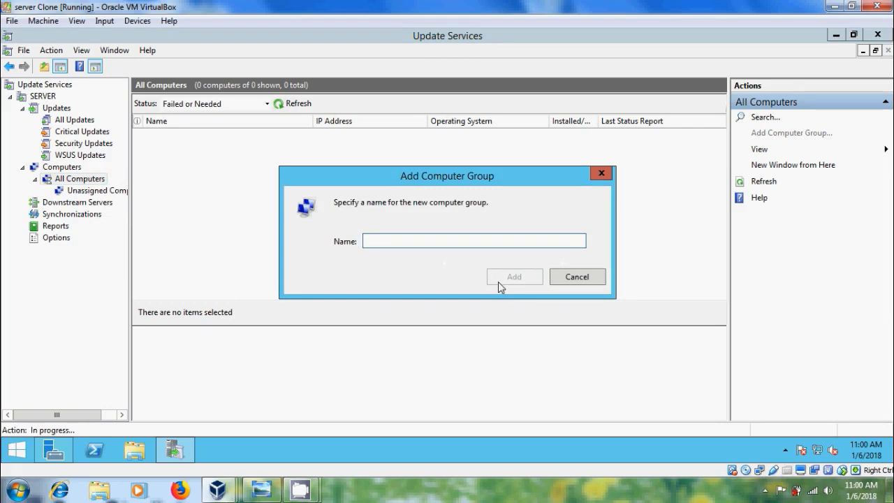
click(577, 277)
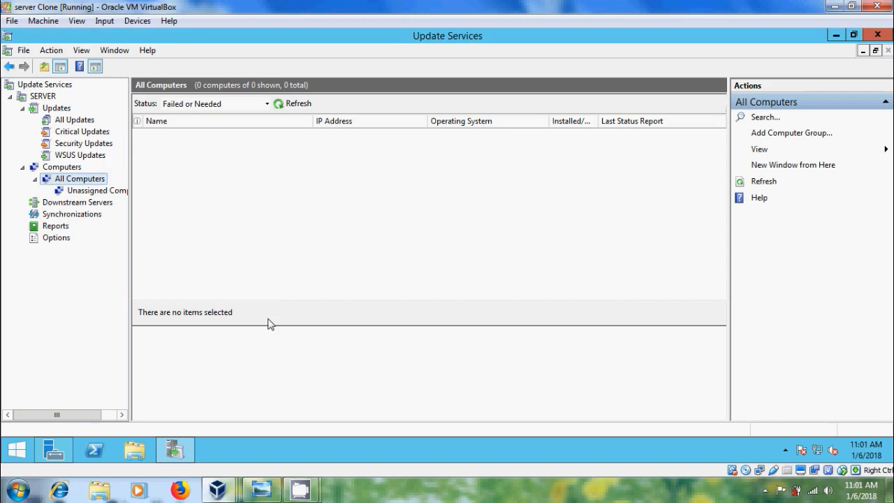
- Approve the Windows 7 security updates KB958690, KB3124280 and KB3126587 for installation on All Computers and Unassigned Computers
click(43, 97)
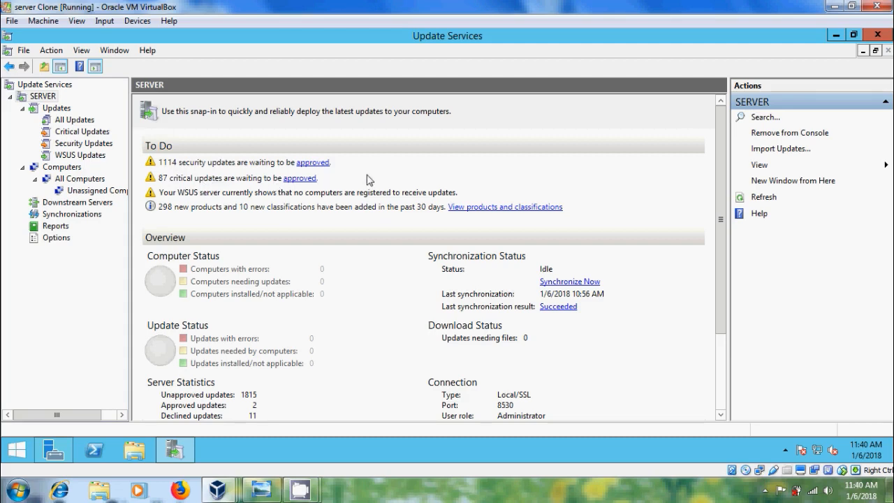
click(322, 163)
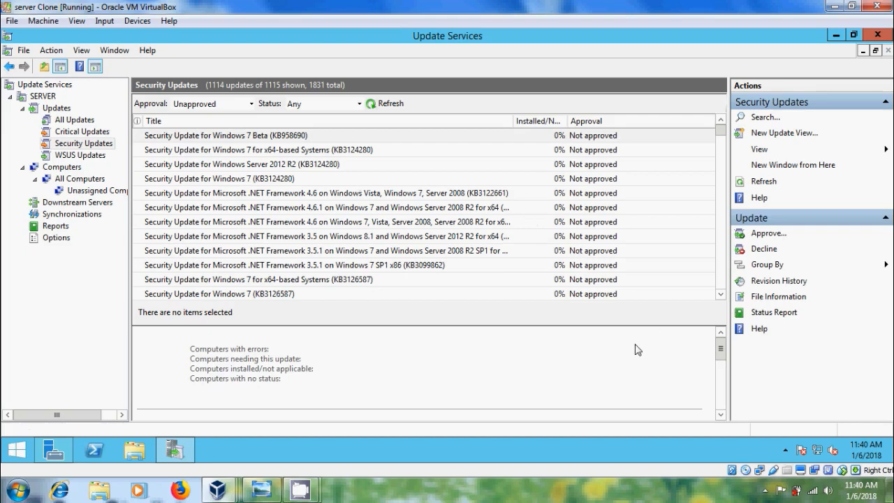
click(289, 137)
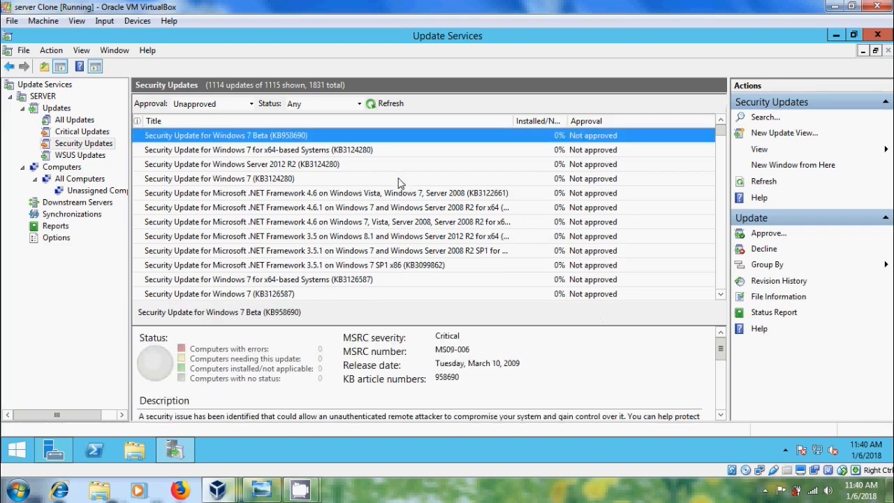
ctrl+click(283, 180)
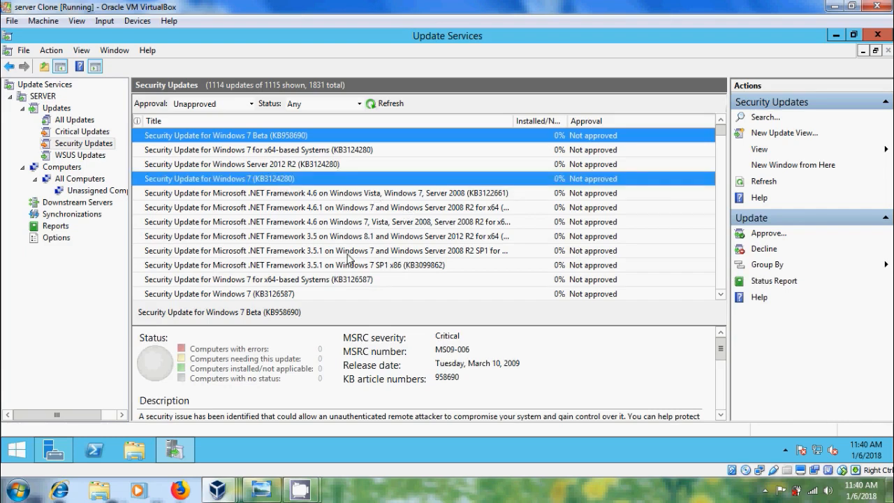
ctrl+click(293, 294)
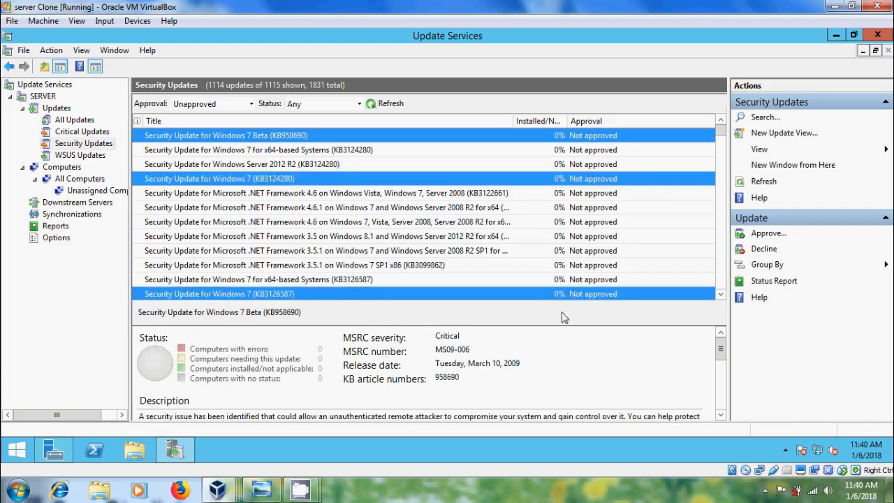
click(768, 234)
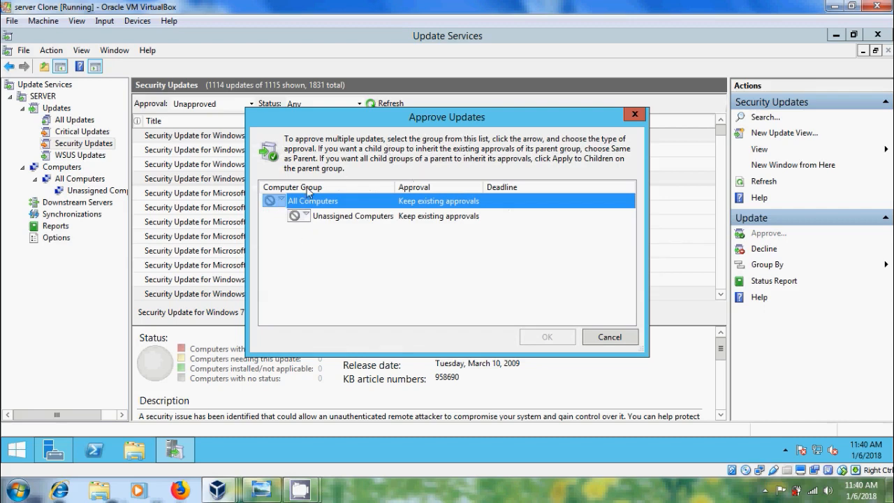
click(282, 201)
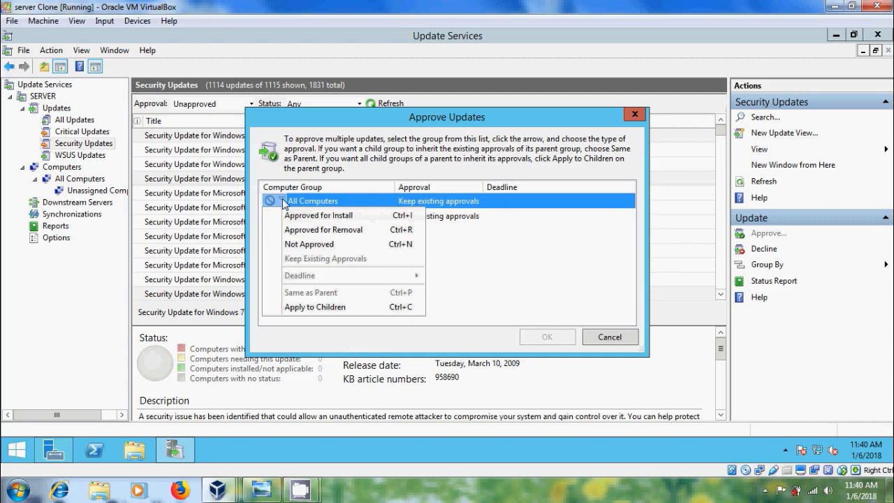
click(330, 218)
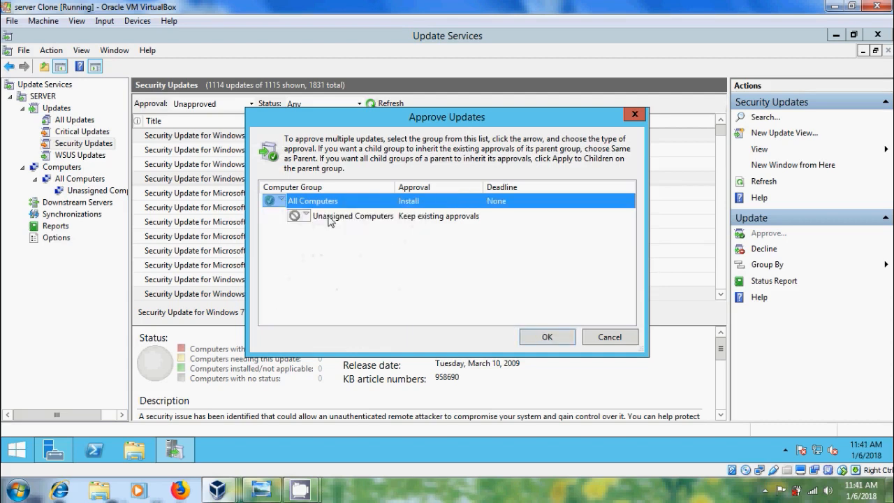
click(308, 217)
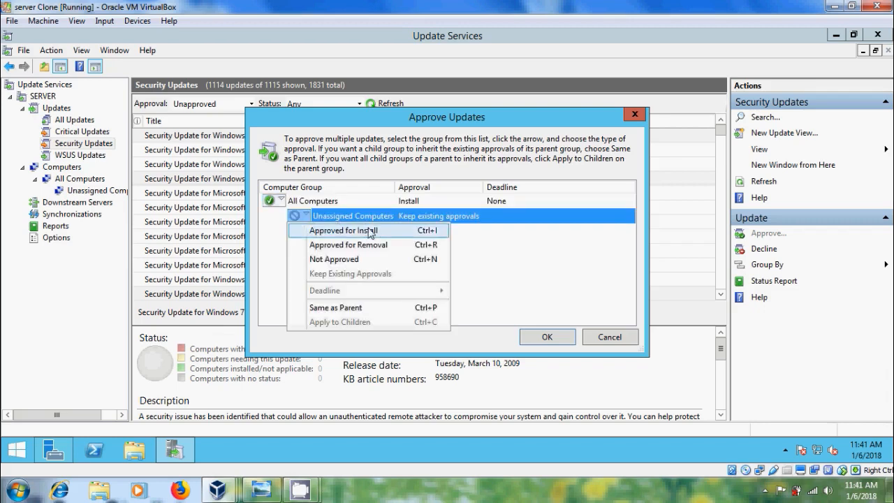
click(370, 233)
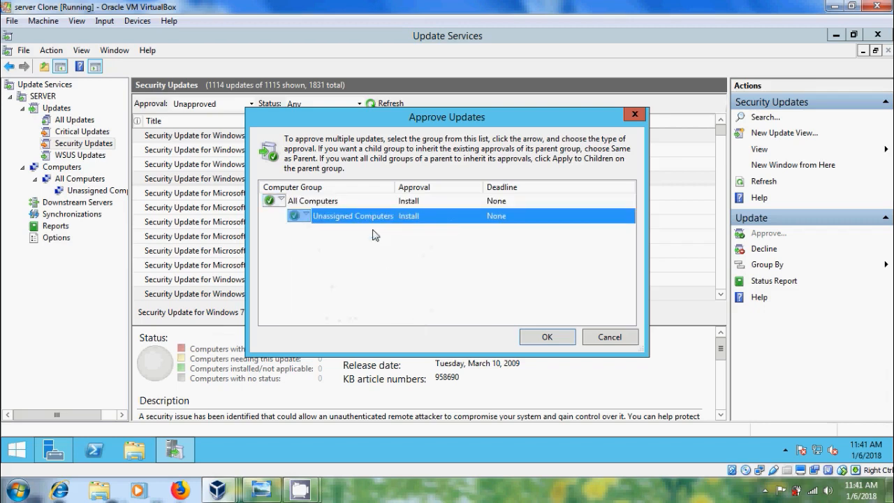
click(548, 337)
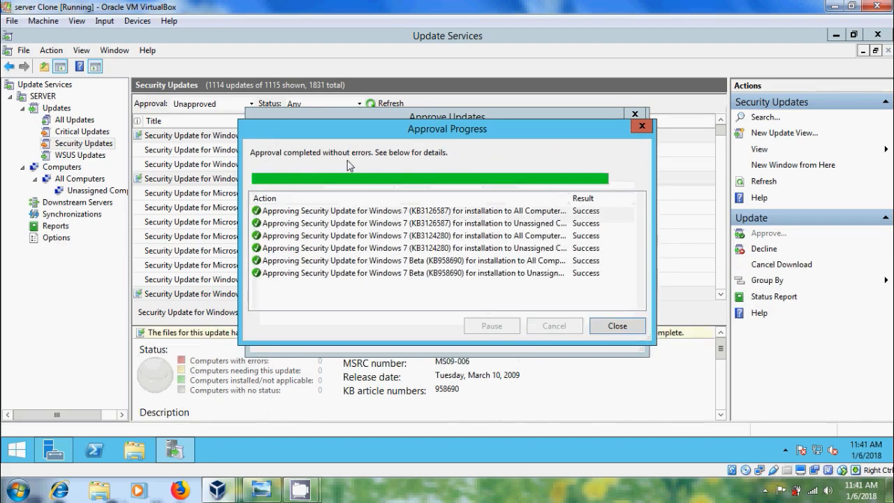
click(617, 326)
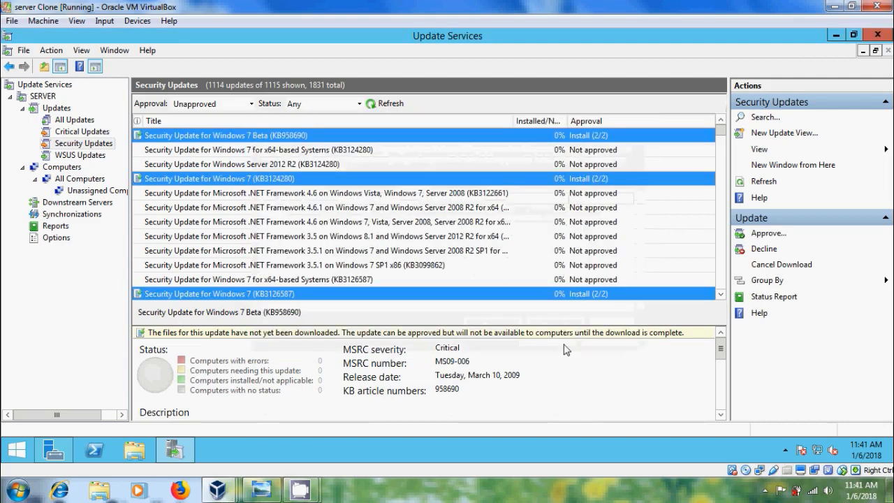
- Approve the critical updates KB977632, KB3004908 for Windows 7 and KB3004908 for x64-based Windows 7 for installation on All Computers and Unassigned Computers
click(45, 97)
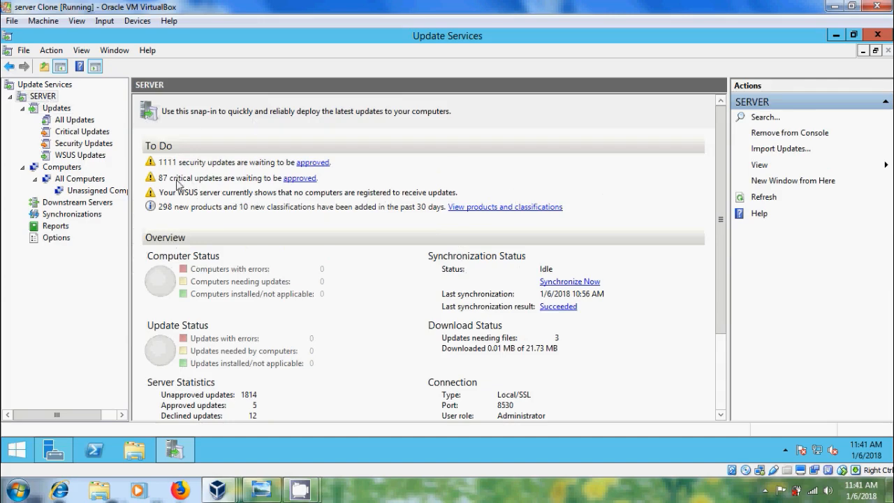
click(300, 178)
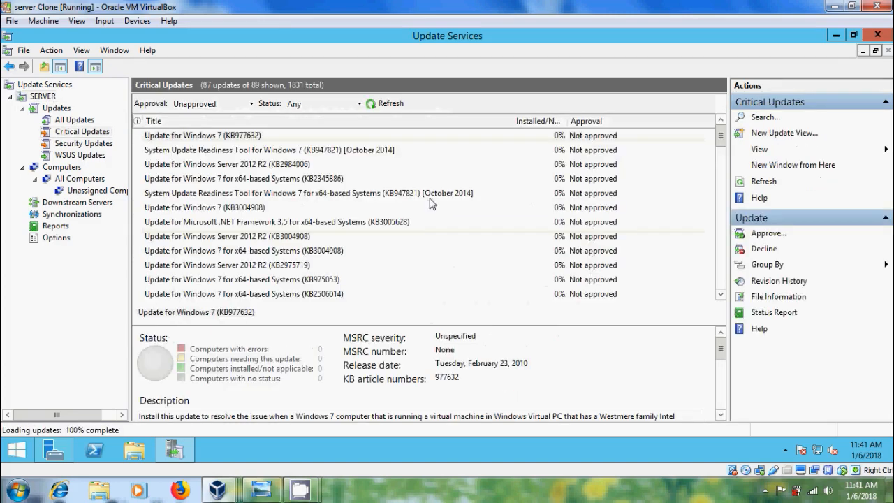
click(238, 138)
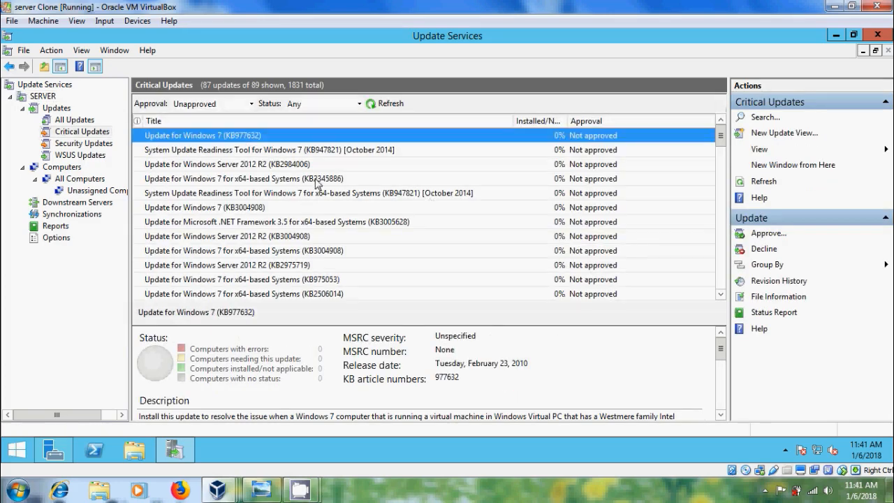
ctrl+click(258, 205)
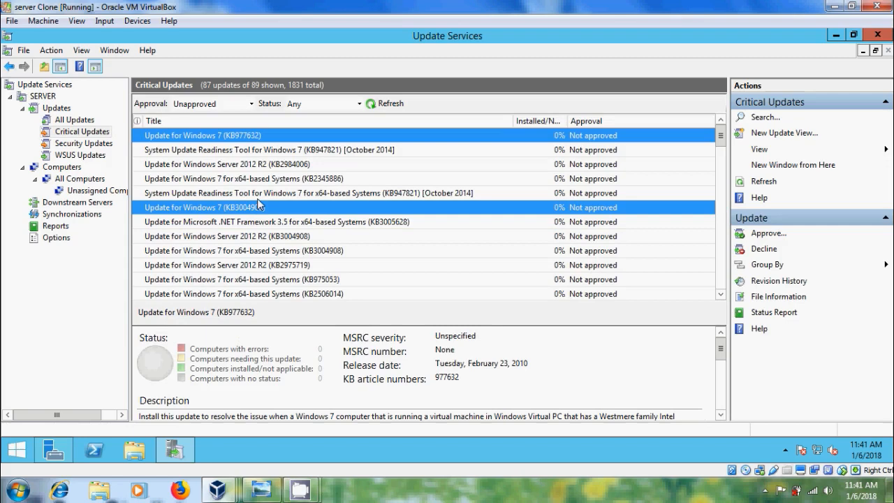
ctrl+click(297, 165)
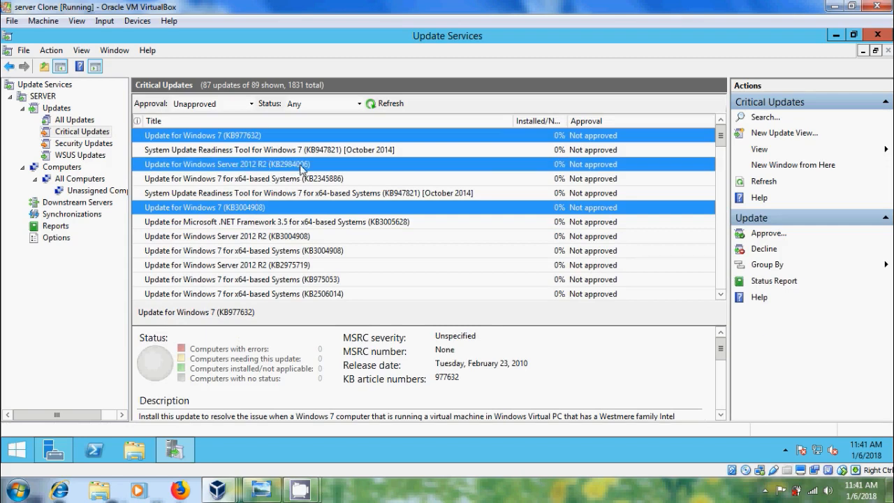
ctrl+click(301, 167)
ctrl+click(285, 252)
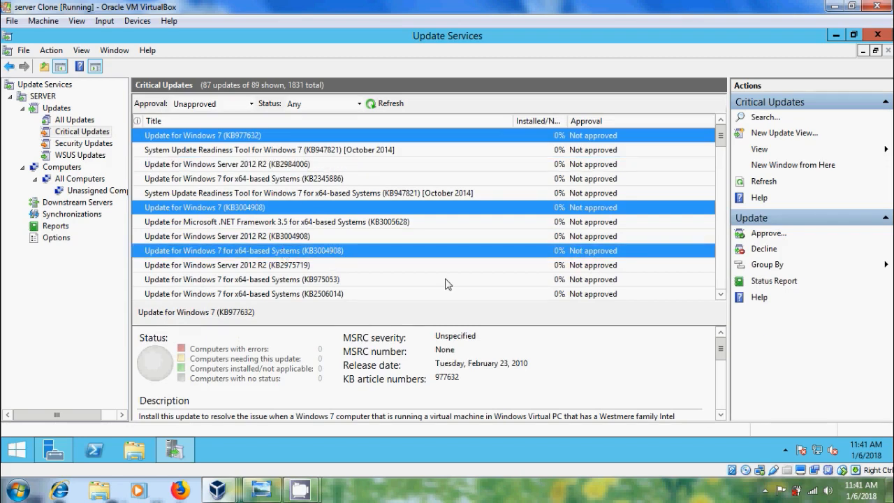
click(769, 235)
click(282, 201)
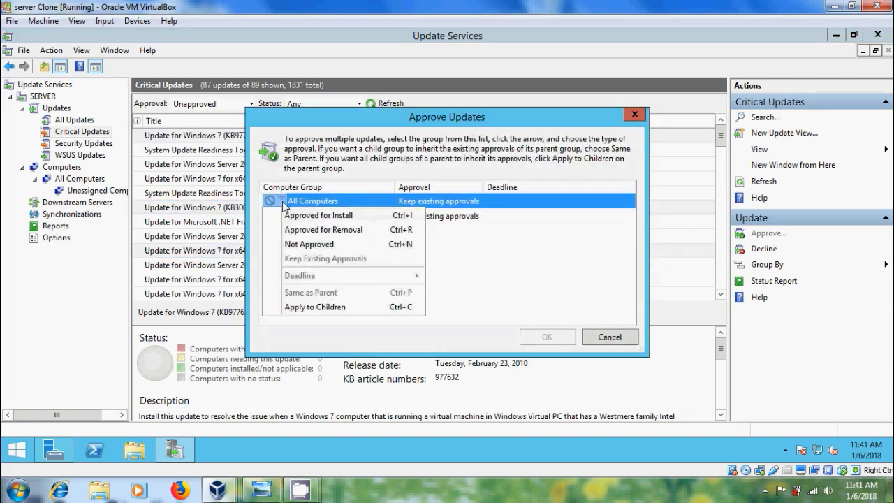
click(314, 216)
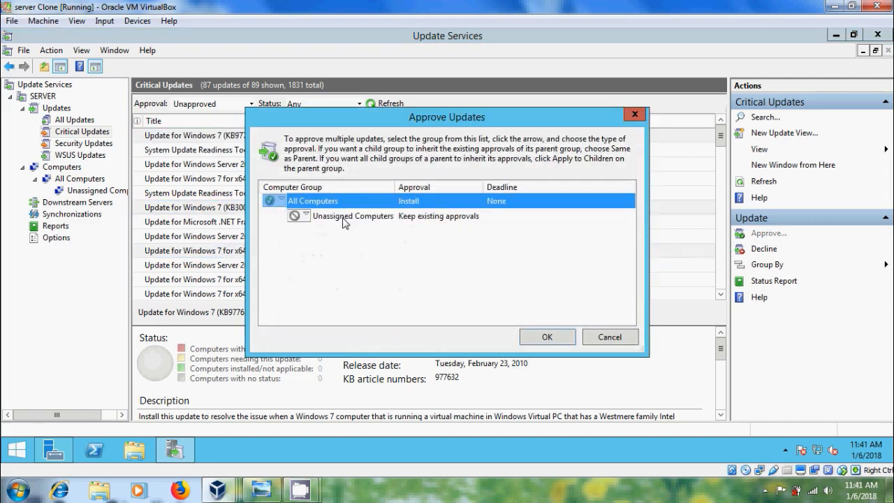
click(305, 216)
click(364, 236)
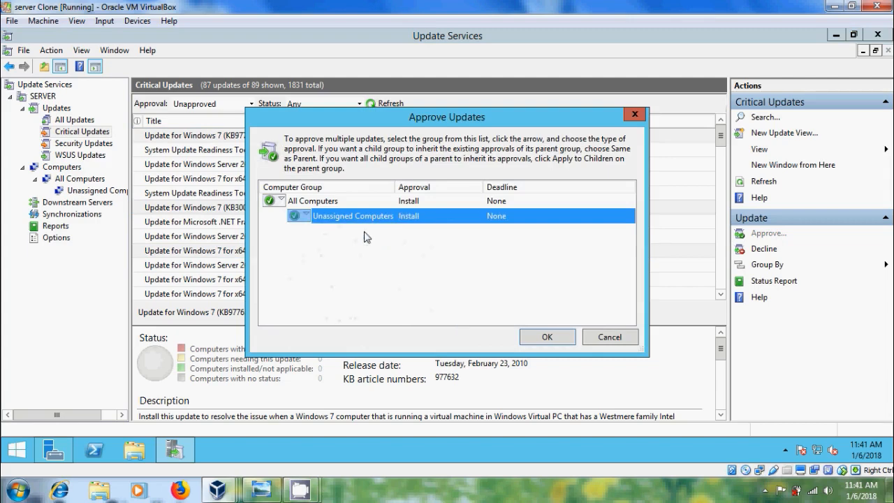
click(548, 336)
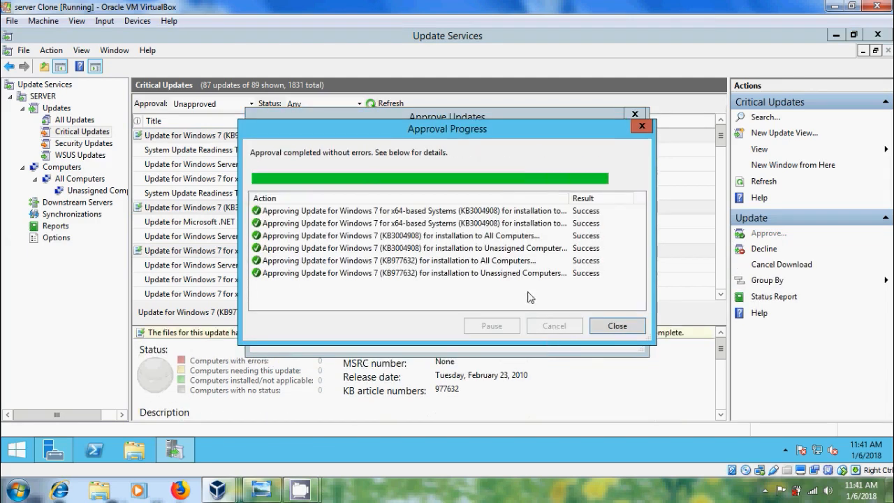
click(620, 325)
- Filter the Critical Updates and Security Updates lists by Approved status and refresh each to review the approved updates
click(252, 104)
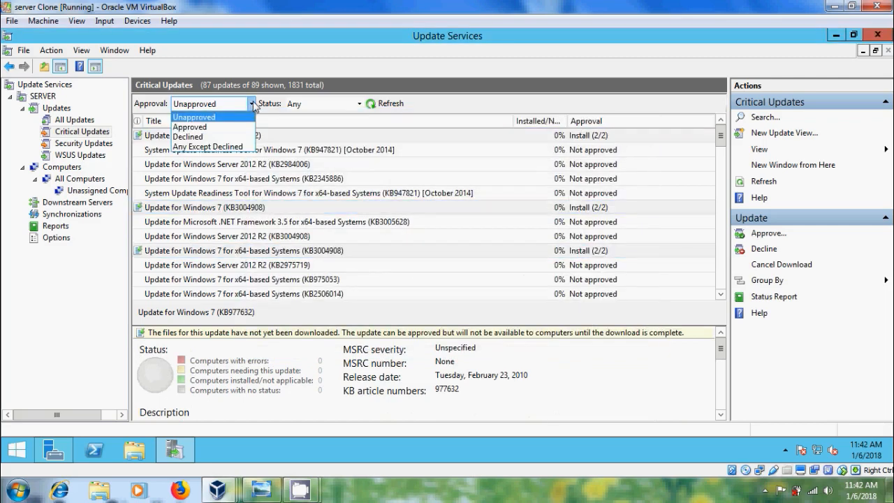
click(225, 130)
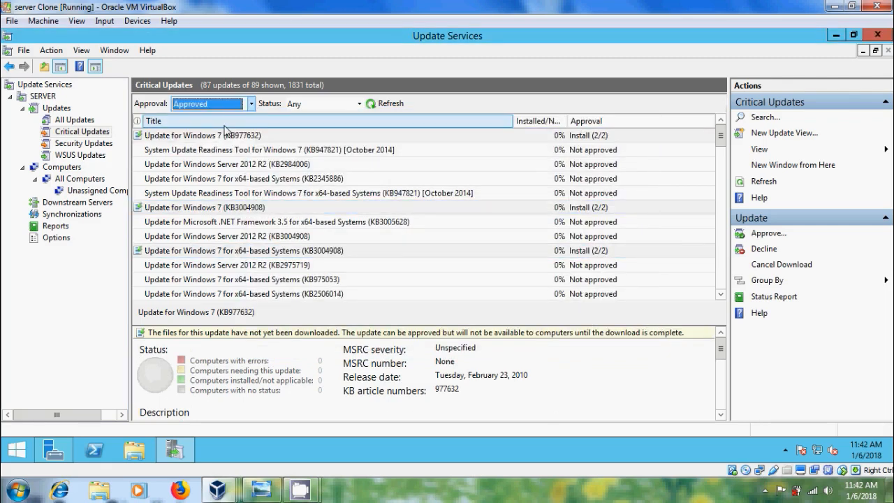
click(398, 103)
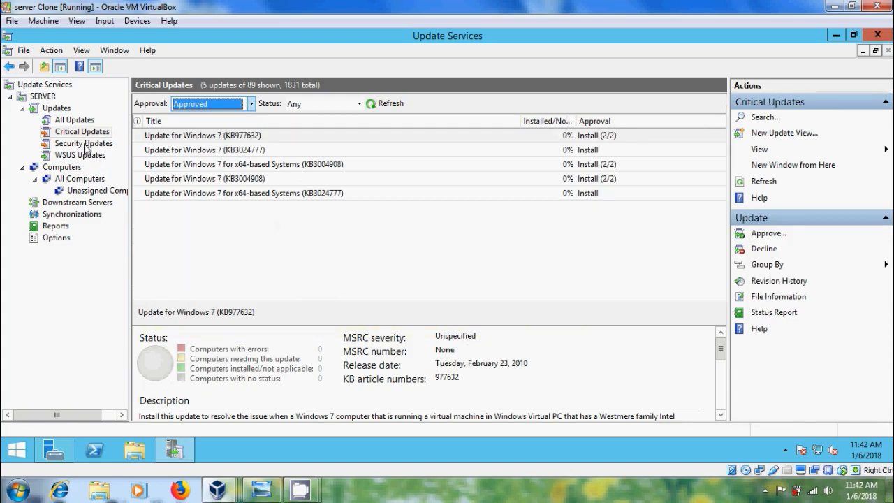
click(84, 143)
click(249, 103)
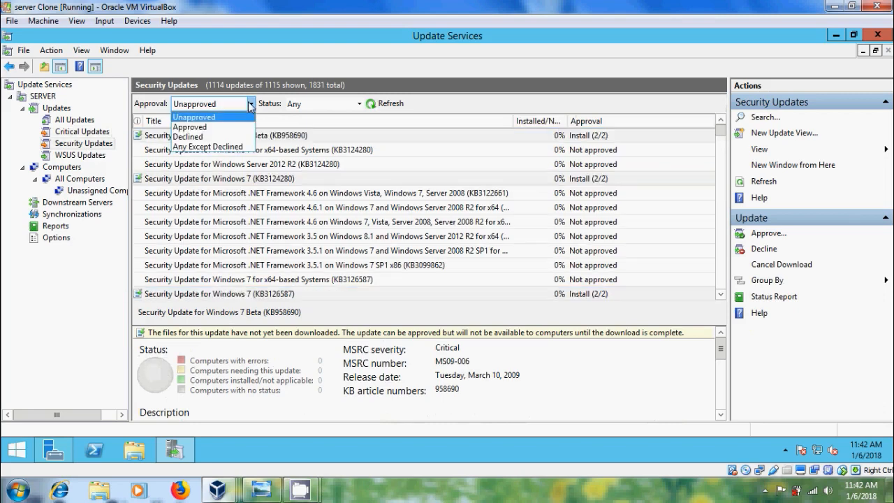
click(189, 127)
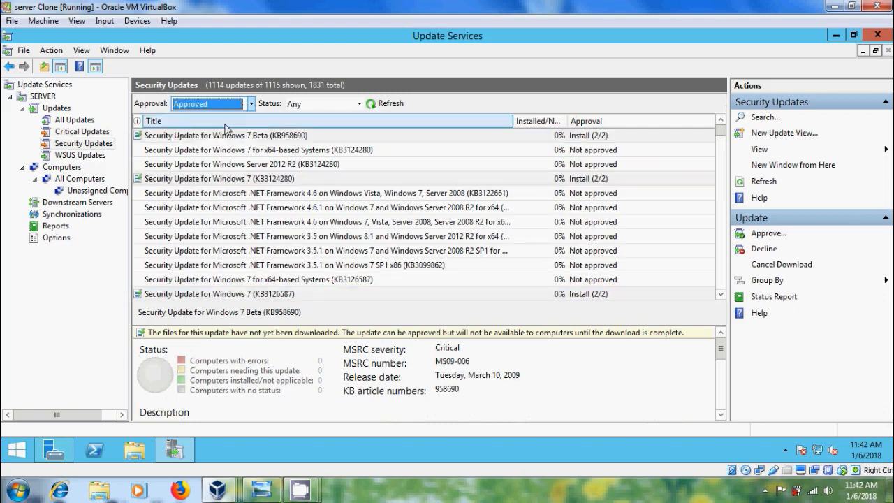
click(392, 105)
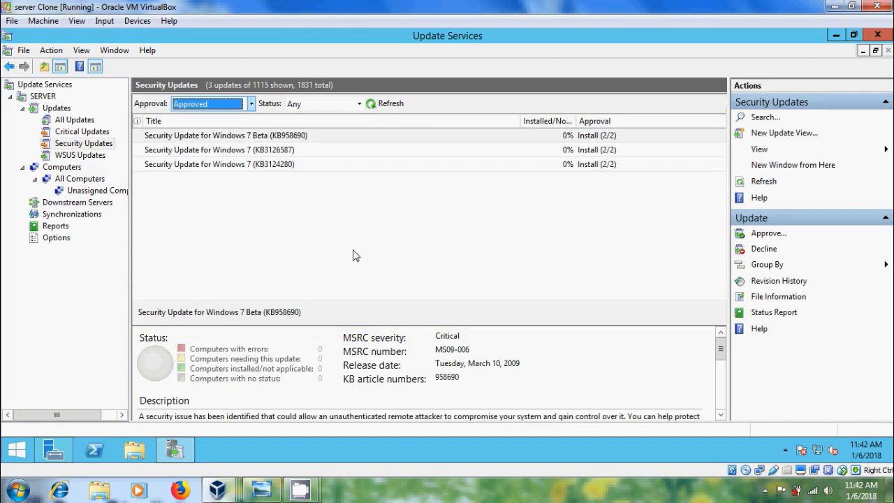
- Switch to Server Manager, open Group Policy Management maximized and expand the scarlet.com domain in the forest tree
click(47, 442)
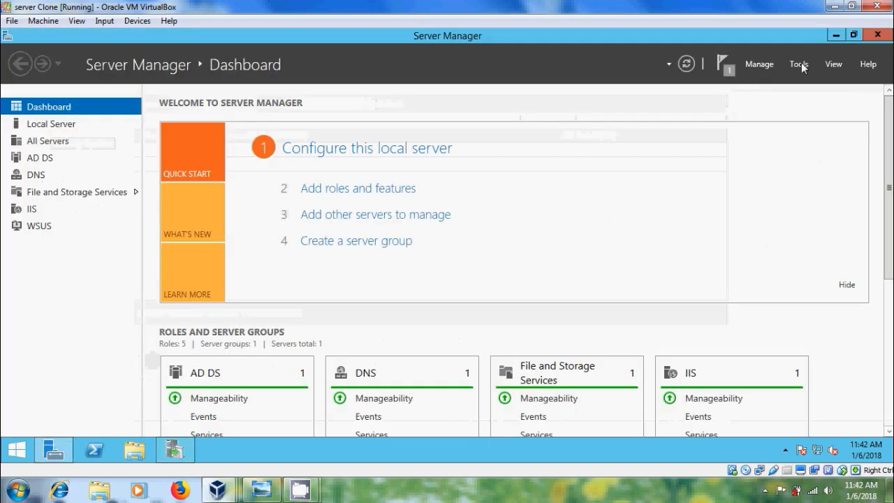
click(799, 63)
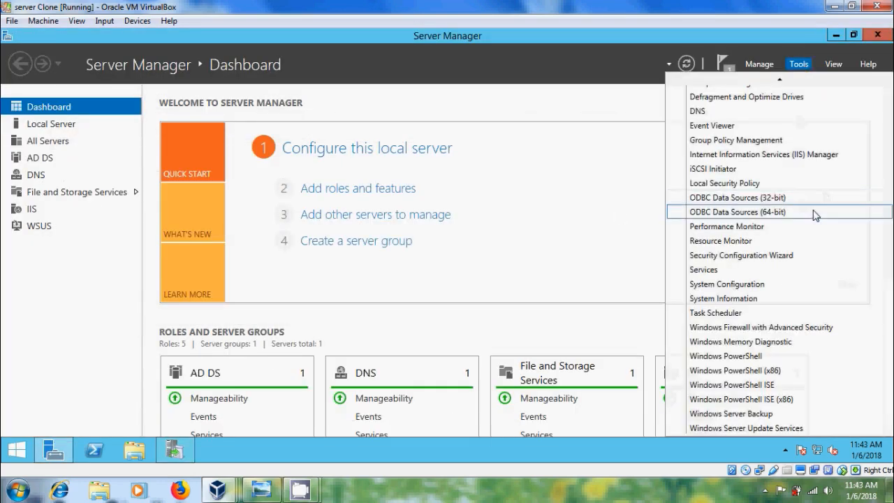
click(761, 142)
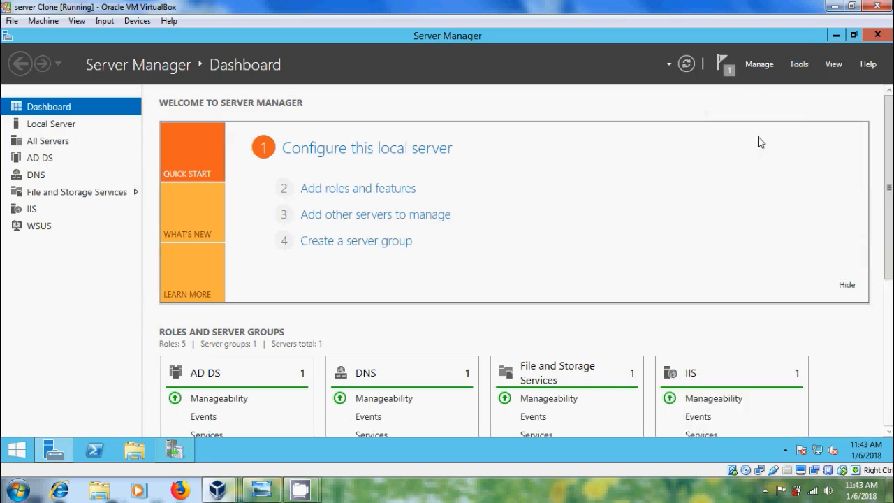
click(541, 91)
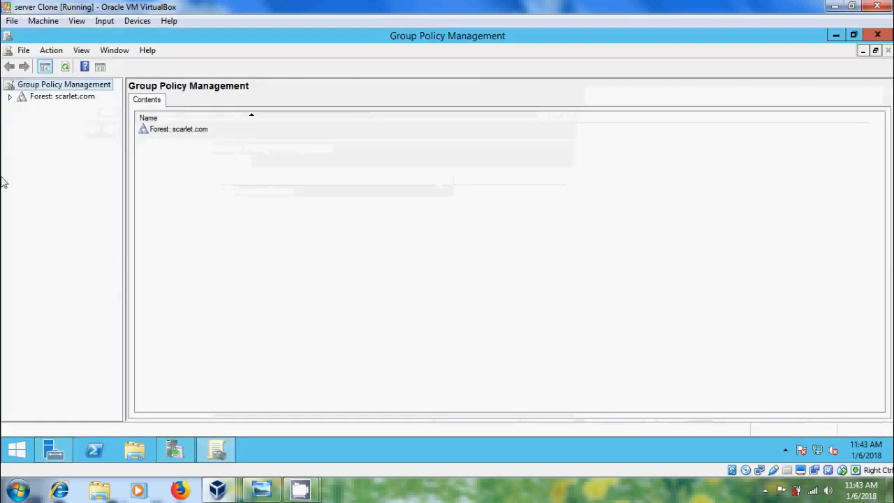
click(10, 97)
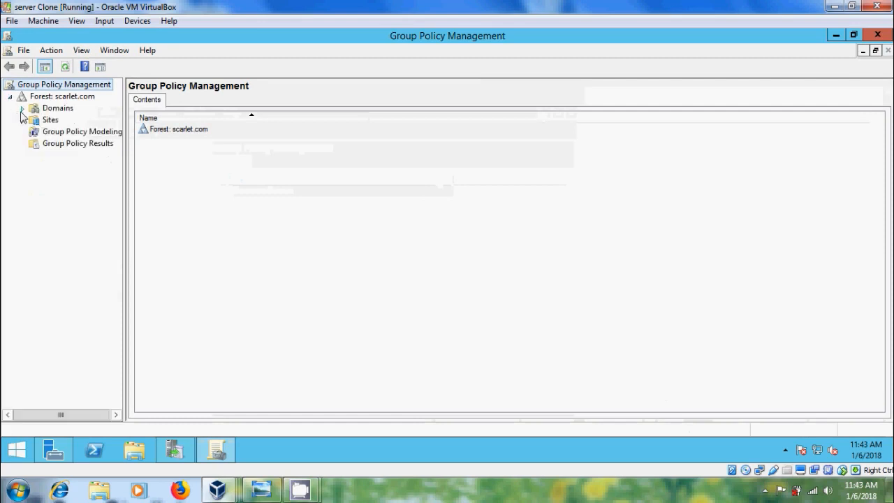
click(22, 109)
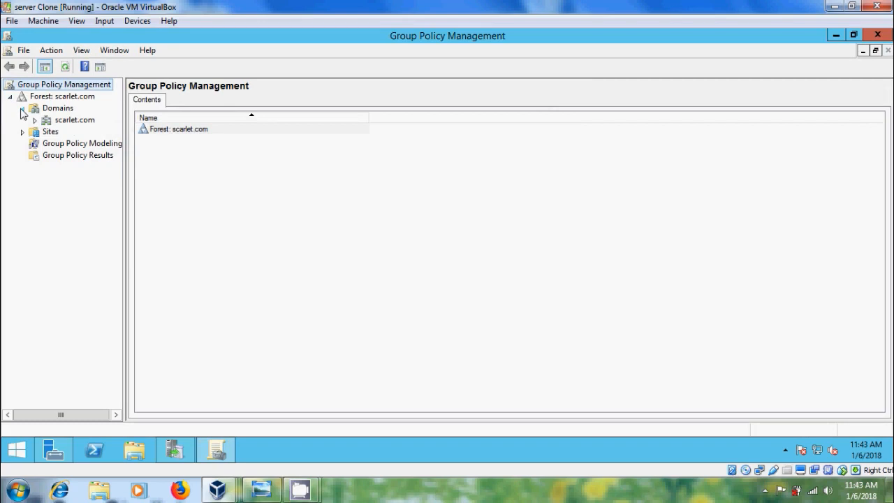
click(69, 123)
click(35, 121)
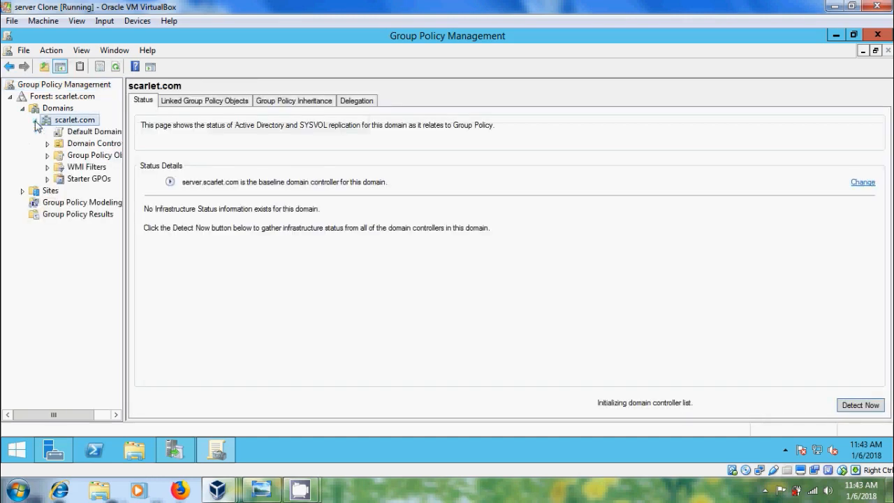
- Create a Group Policy Object named WSUS Update linked to the scarlet.com domain
right_click(89, 124)
click(126, 129)
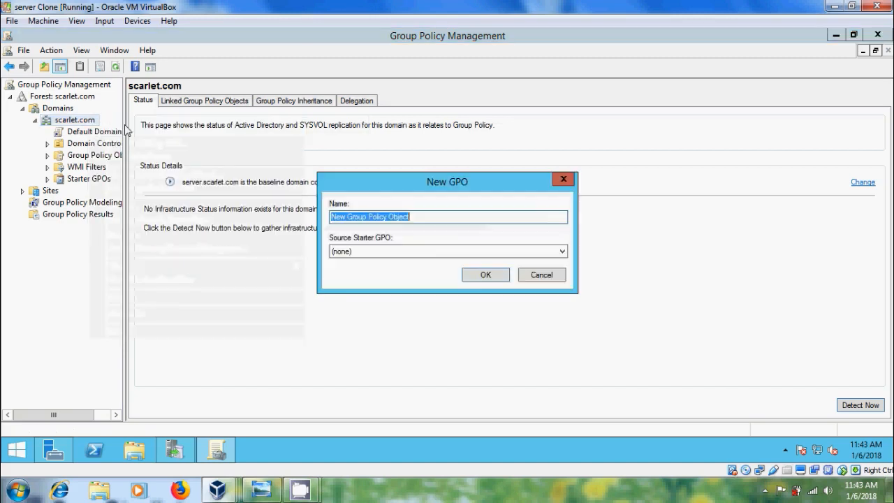
text(WSUS Update)
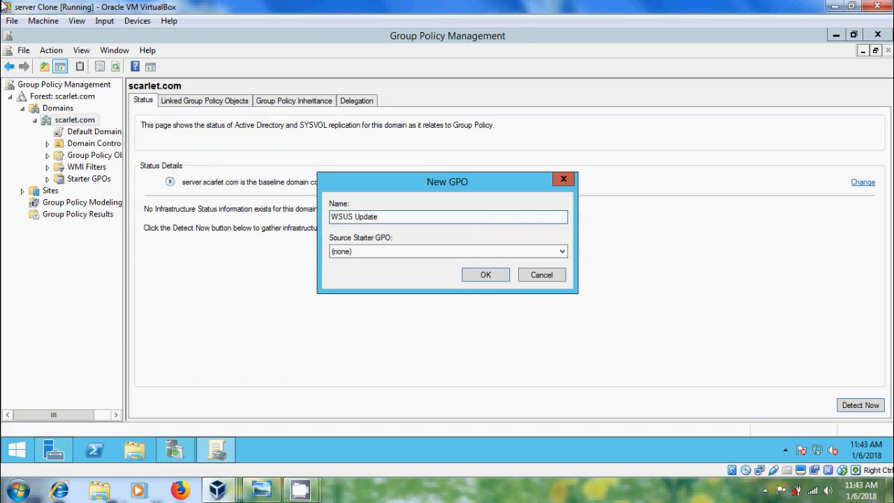
click(494, 277)
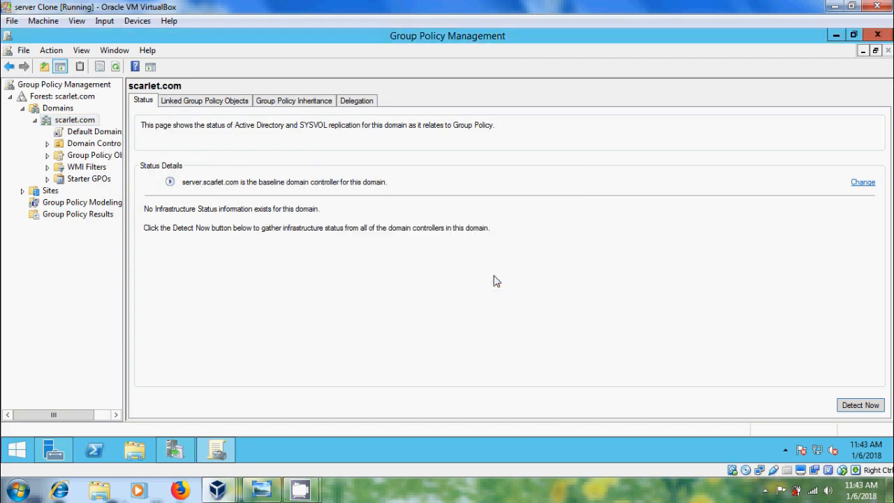
- Open the WSUS Update GPO for editing in a maximized Group Policy Management Editor
click(88, 144)
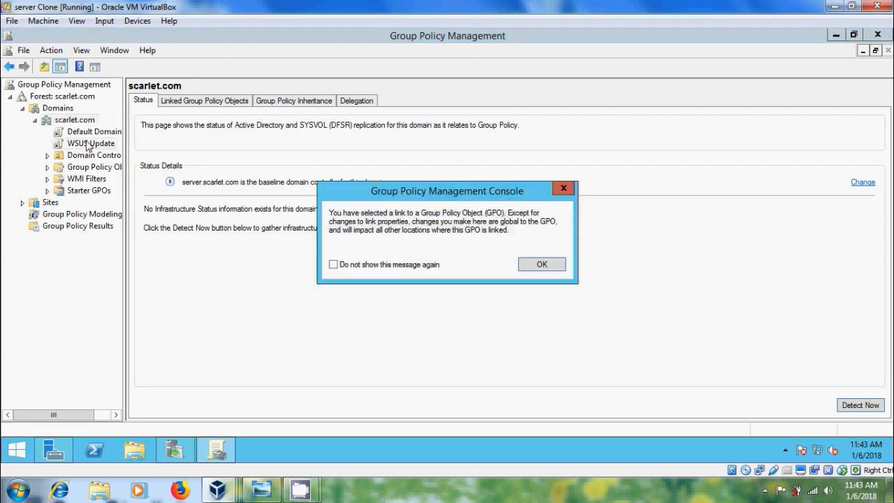
click(535, 265)
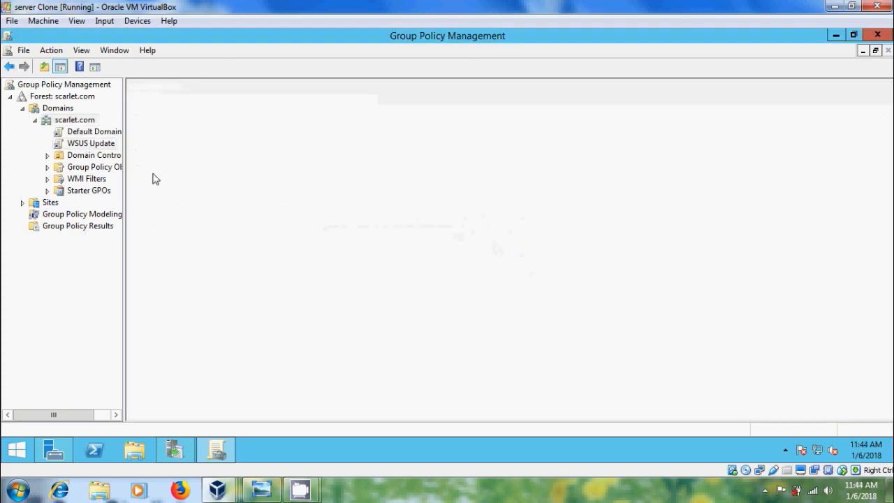
right_click(100, 144)
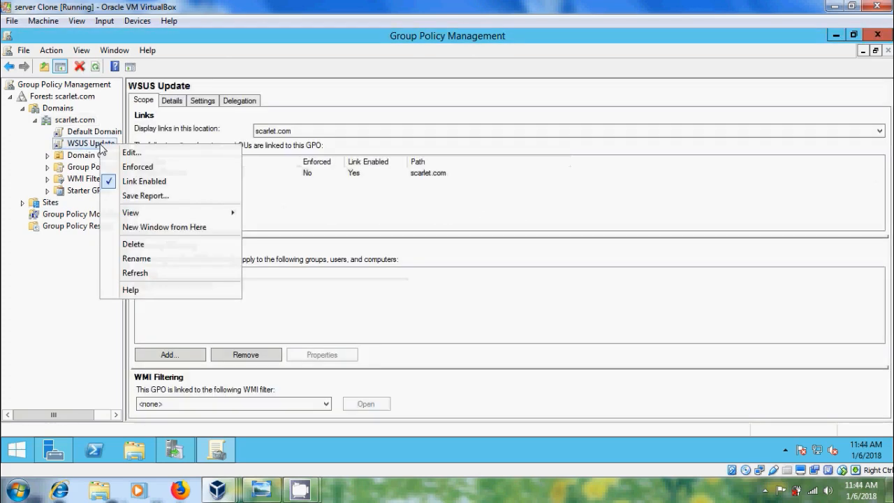
click(132, 152)
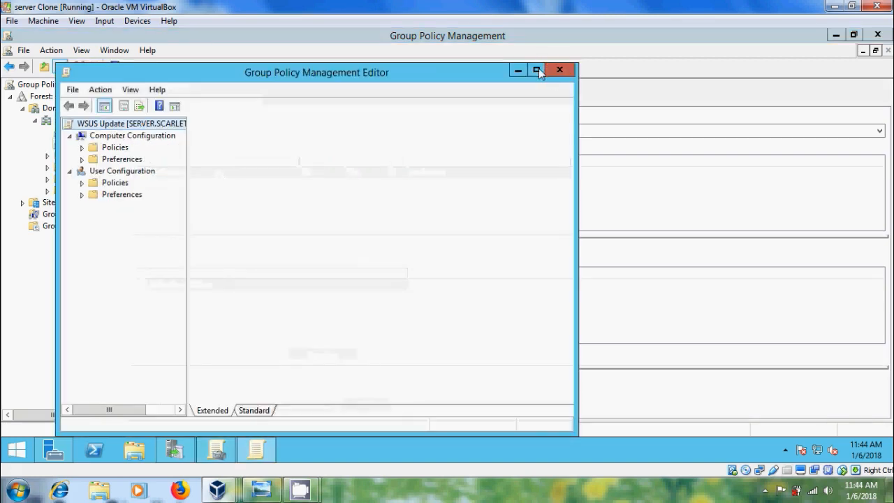
click(537, 69)
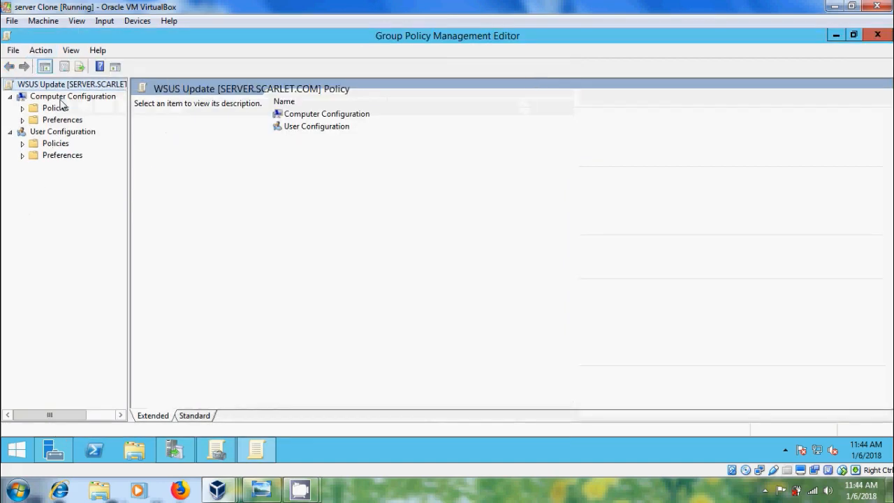
- Go to the Windows Update policies under Computer Configuration, Policies, Administrative Templates, Windows Components
click(21, 108)
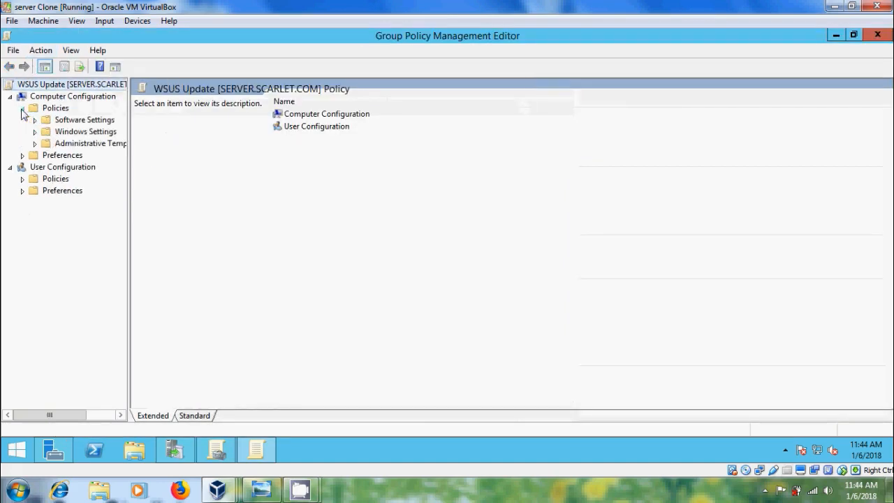
click(35, 143)
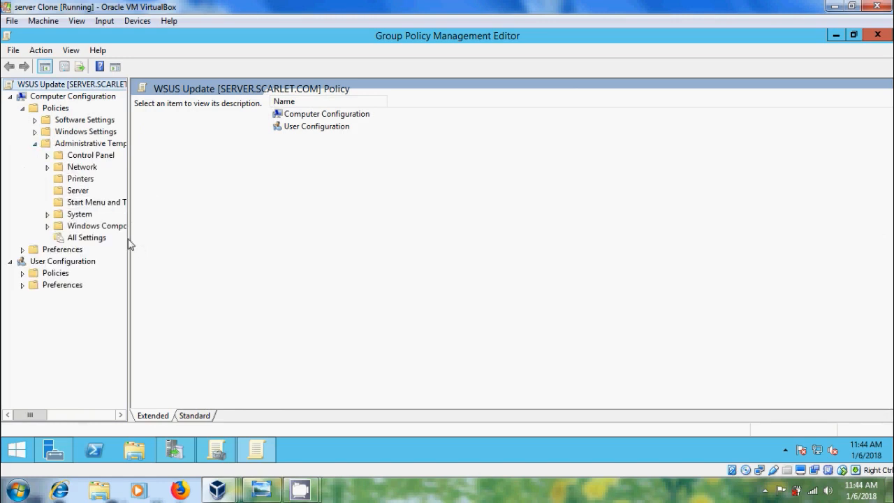
click(47, 227)
drag(153, 226, 162, 368)
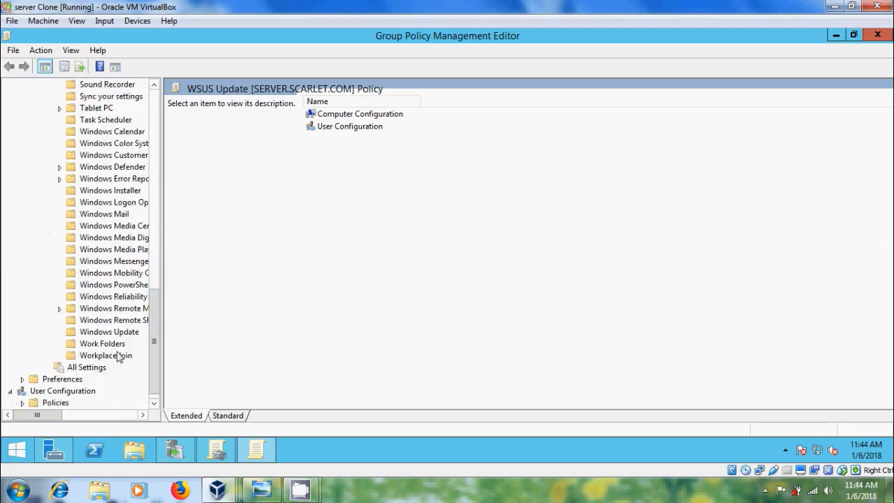
click(130, 333)
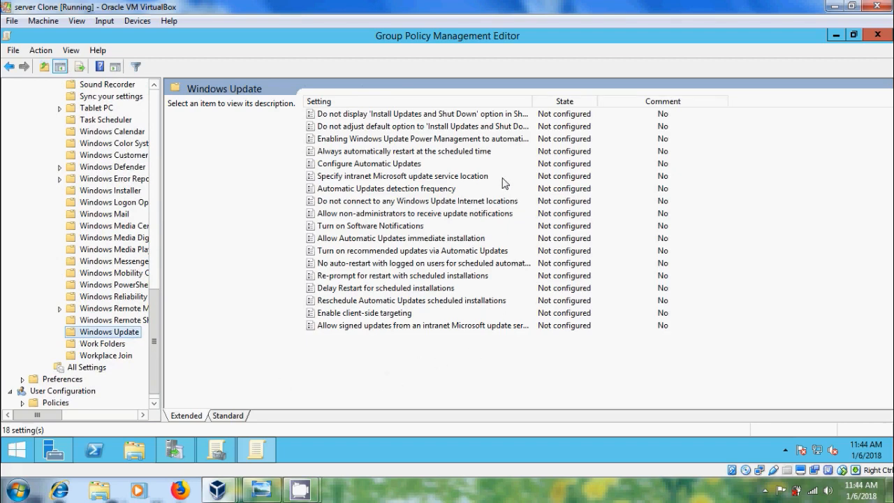
- Enable the Configure Automatic Updates policy with option 3 - Auto download and notify for install, every day at 03:00
double_click(400, 164)
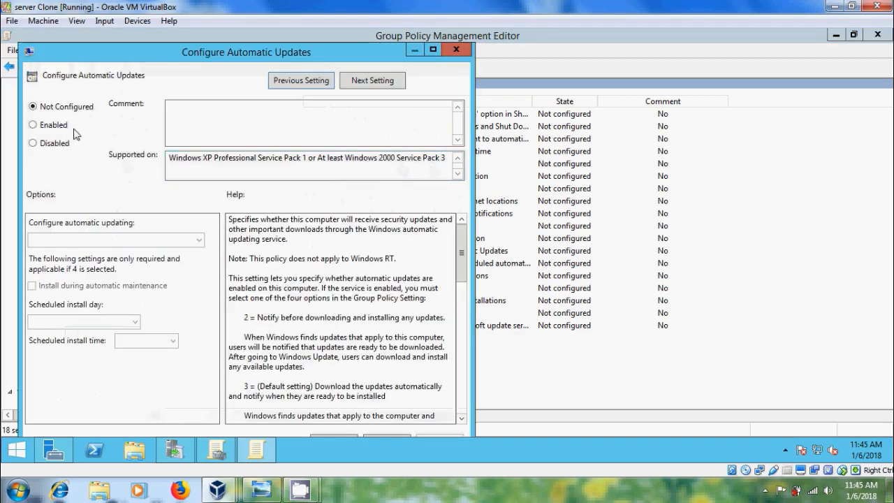
click(51, 127)
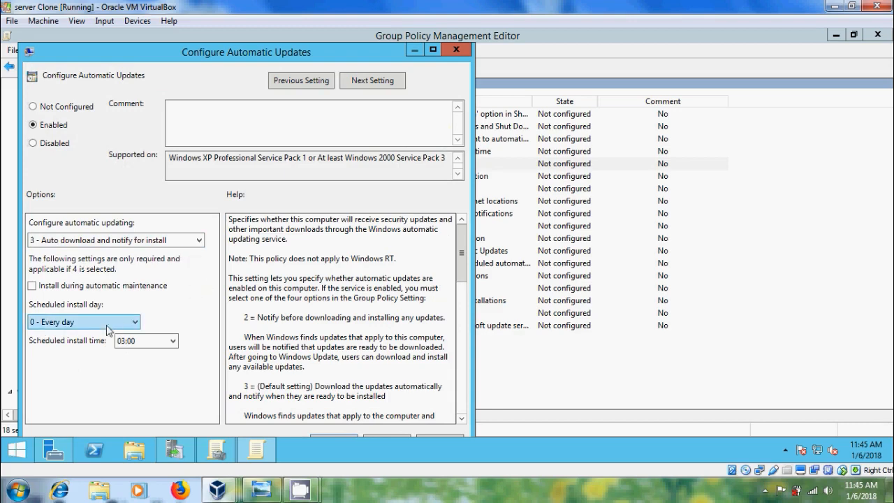
click(434, 51)
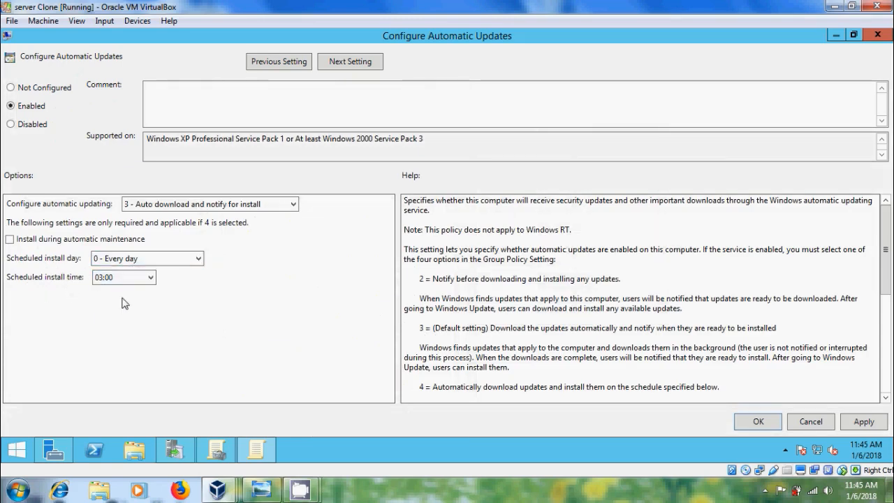
click(774, 422)
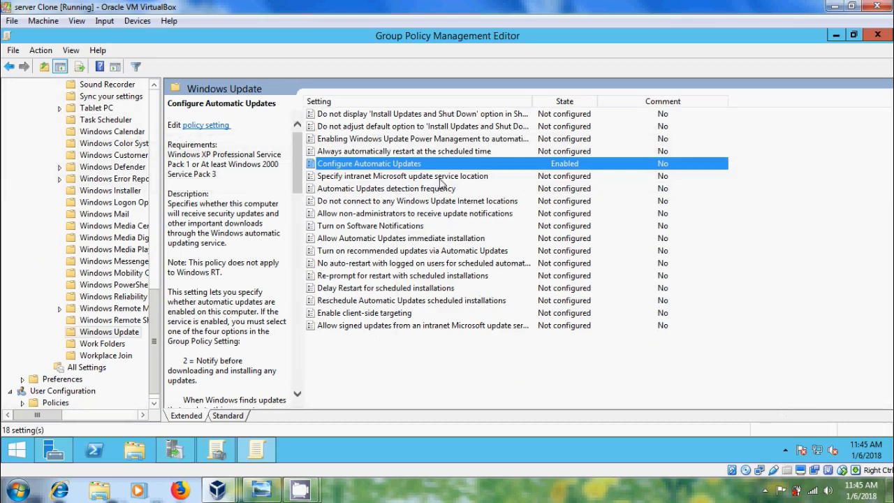
double_click(471, 181)
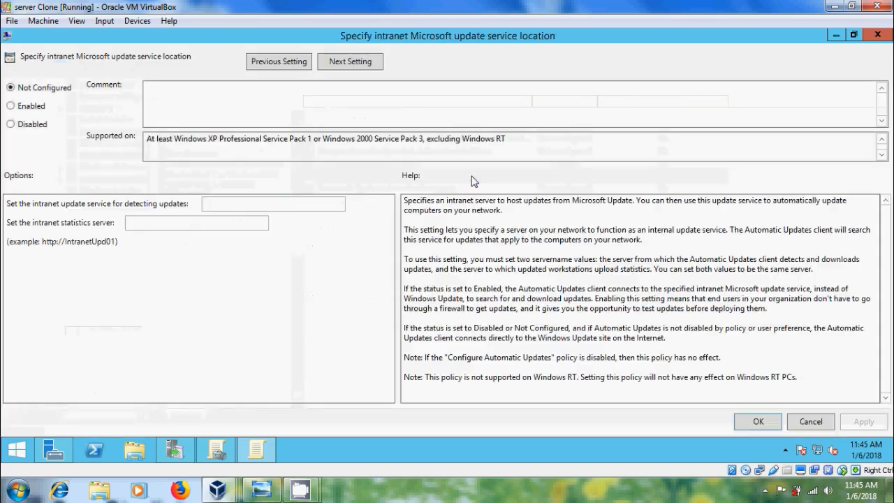
click(14, 106)
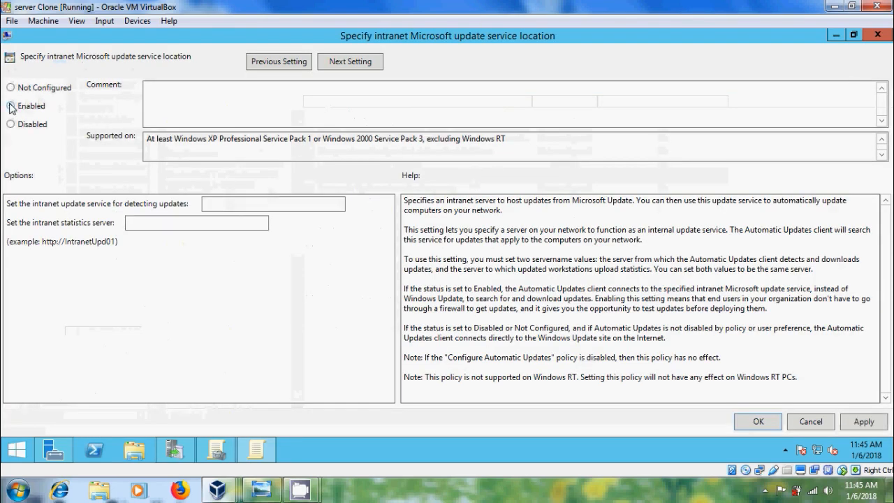
click(260, 209)
text(http://scarlet.com:853)
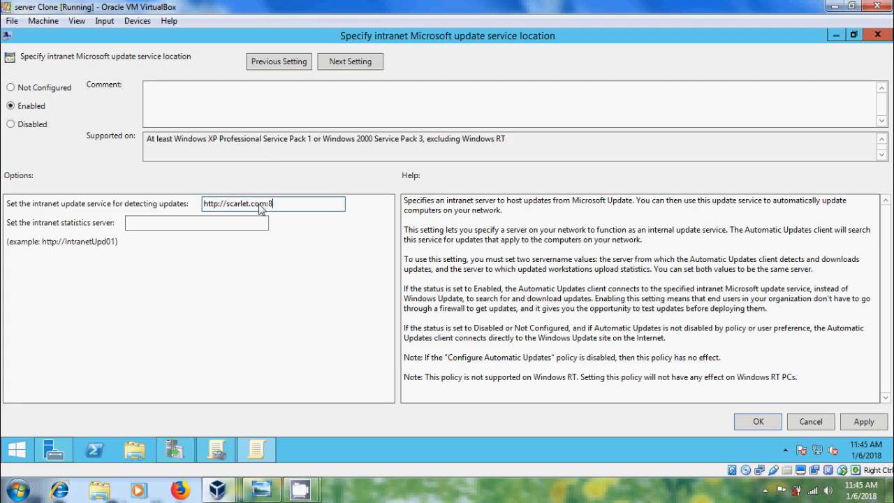
text(0)
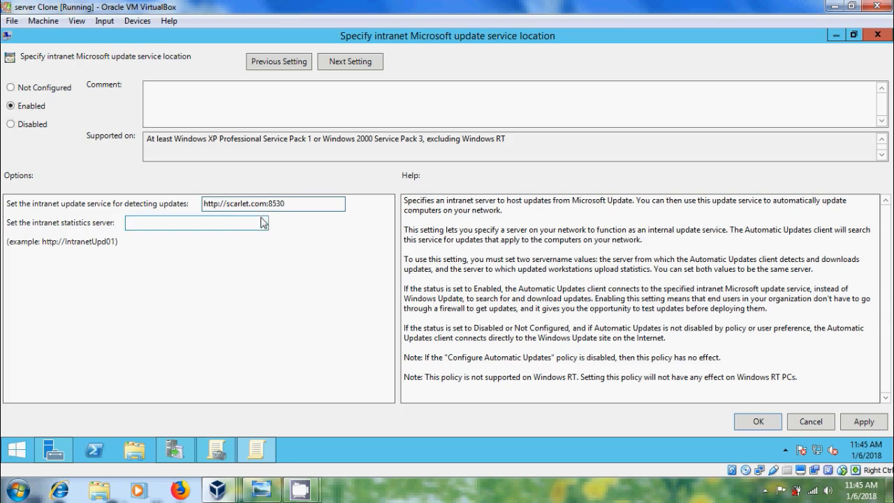
click(201, 223)
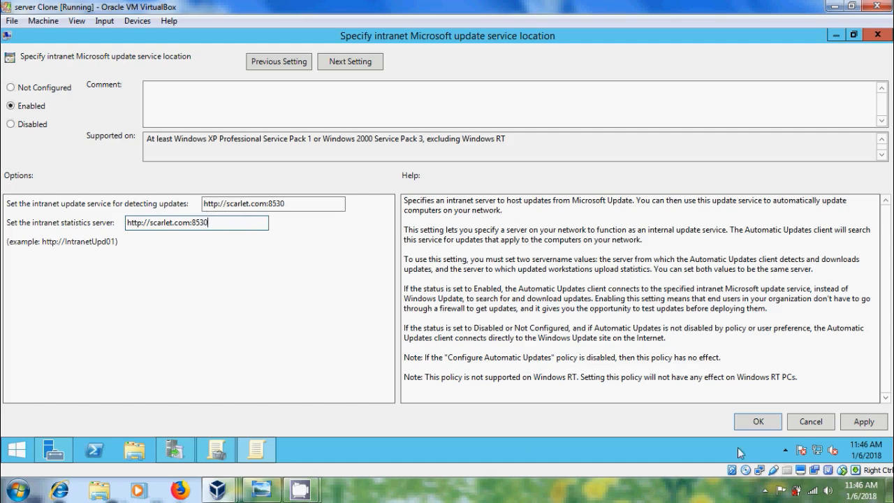
click(758, 422)
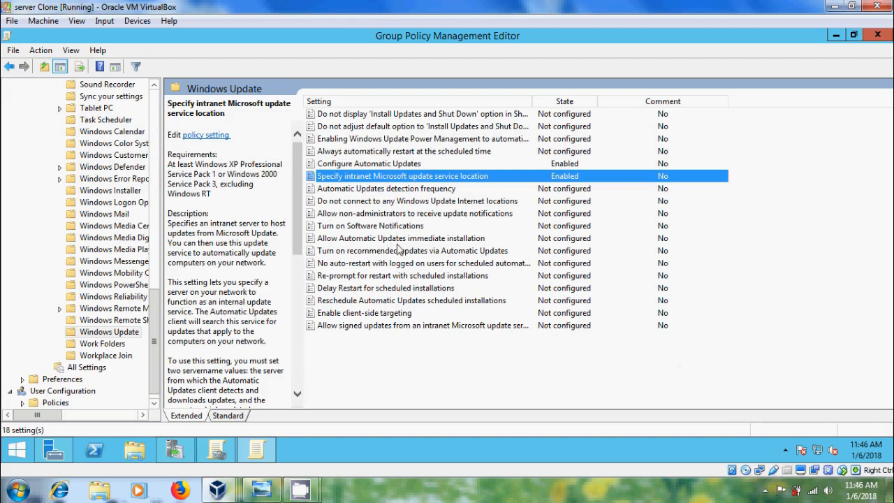
- Enable the policies Allow Automatic Updates immediate installation and Turn on recommended updates via Automatic Updates
double_click(412, 242)
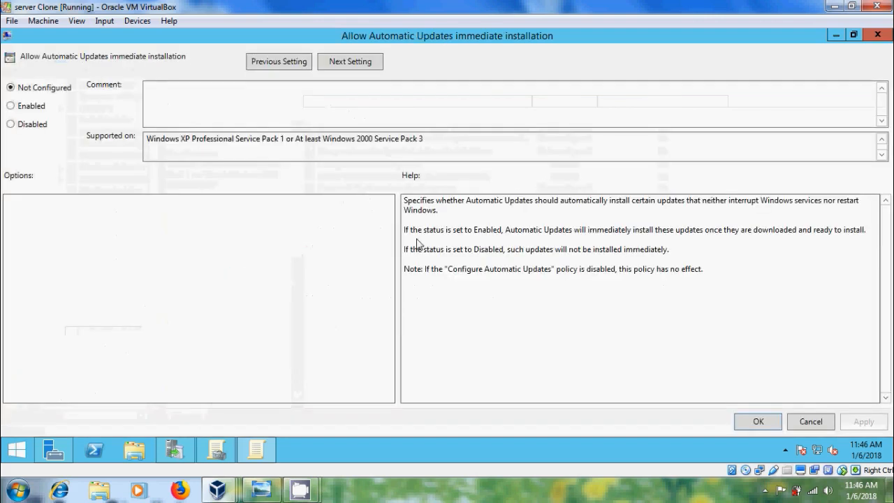
click(11, 105)
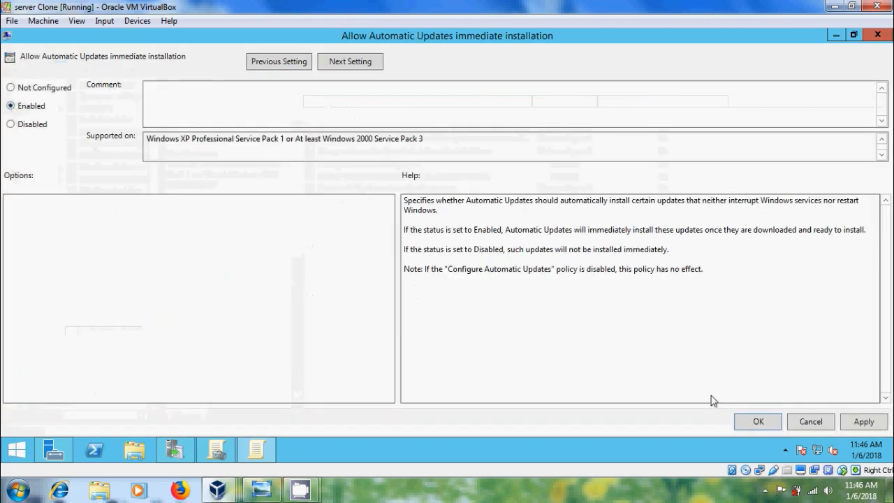
click(763, 426)
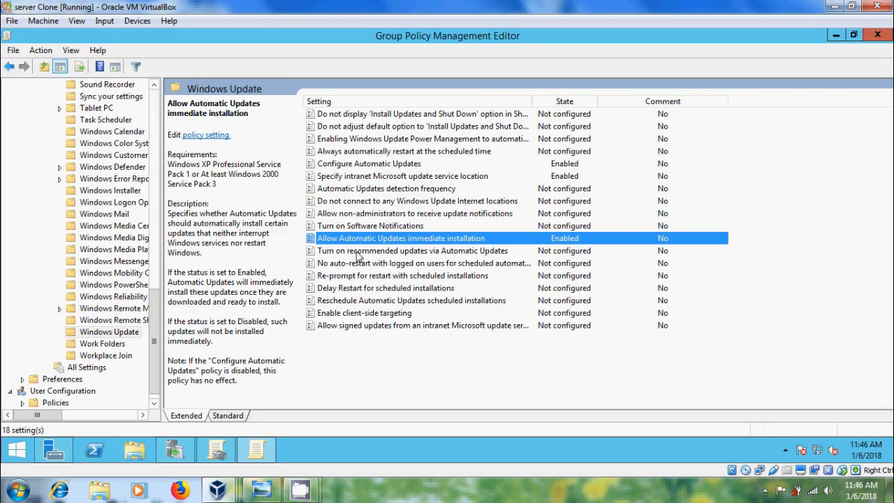
double_click(447, 251)
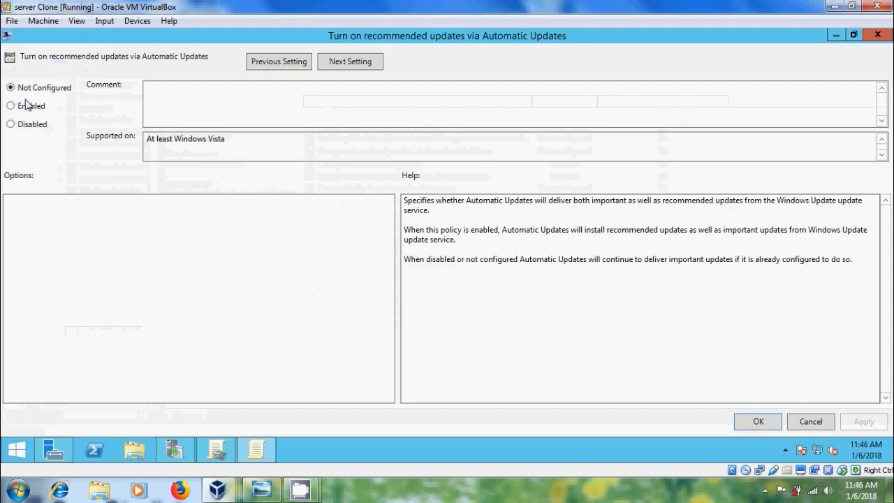
click(32, 109)
click(753, 422)
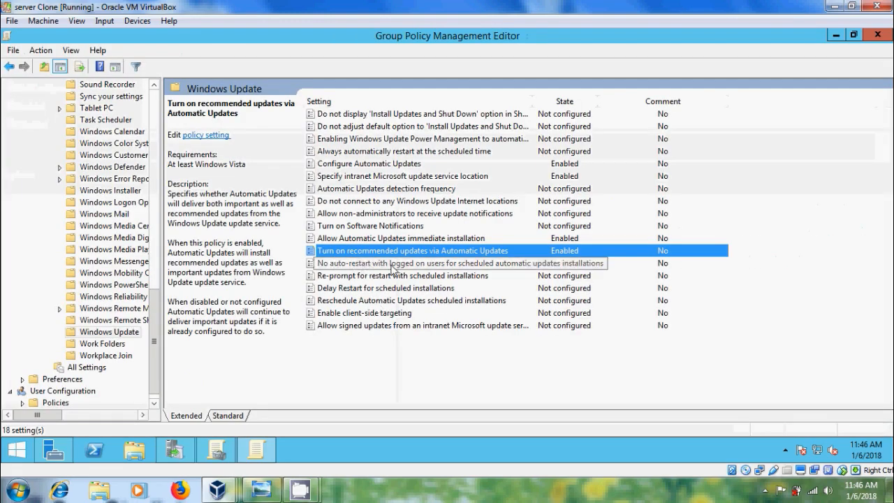
- Enable the policy No auto-restart with logged on users for scheduled automatic updates installations
double_click(488, 265)
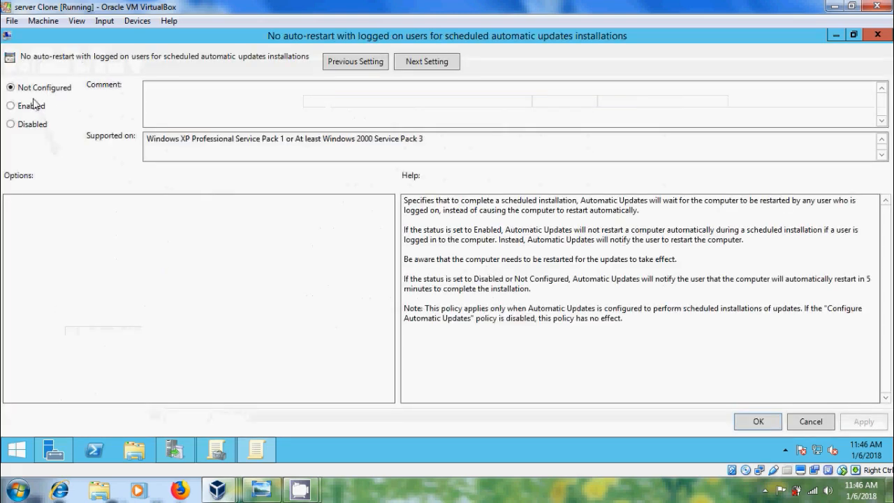
click(33, 105)
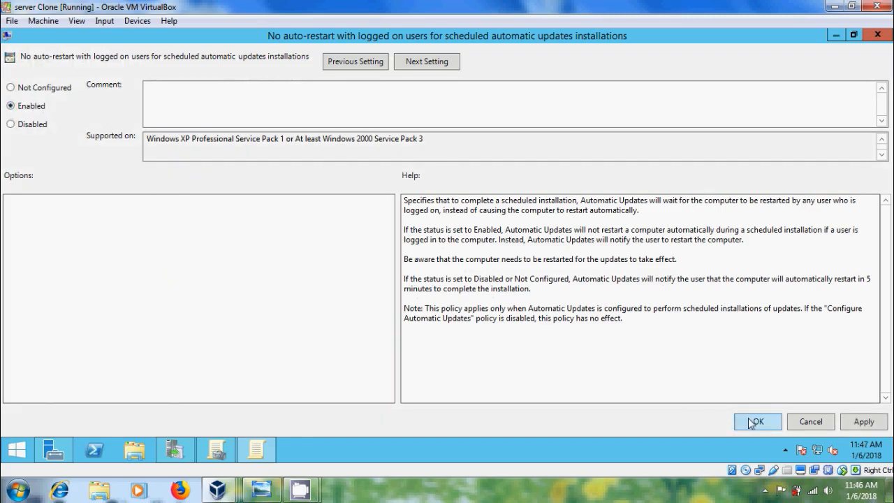
click(752, 421)
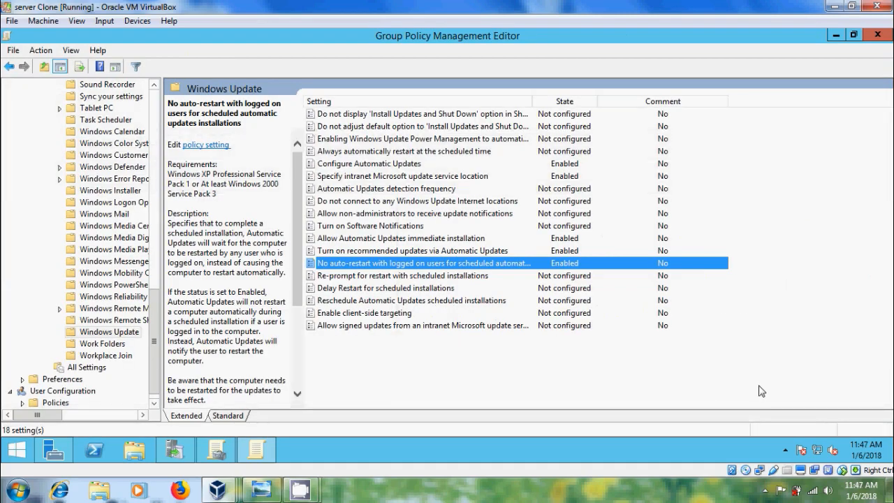
- Close the policy editor, refresh the WSUS Update GPO and close Group Policy Management
click(877, 35)
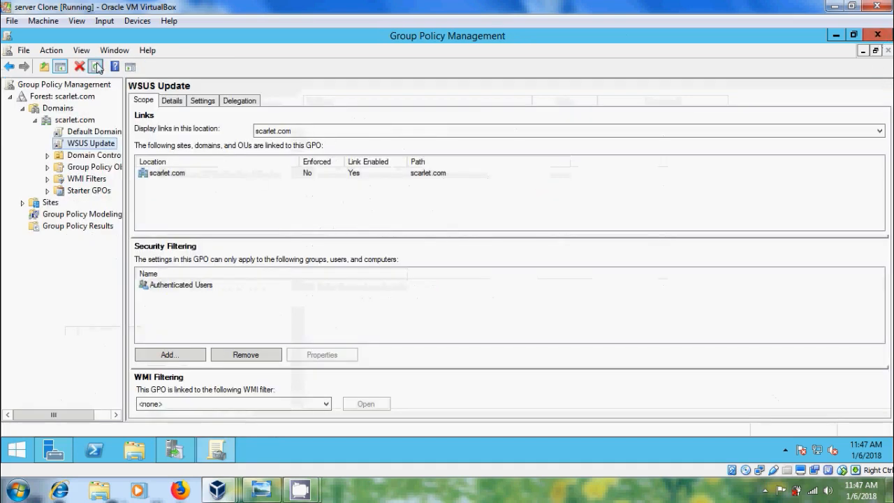
click(530, 264)
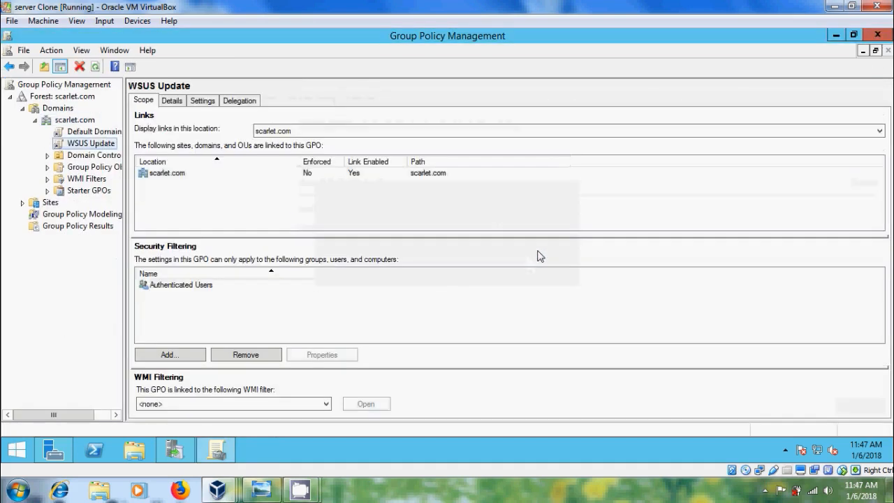
click(877, 35)
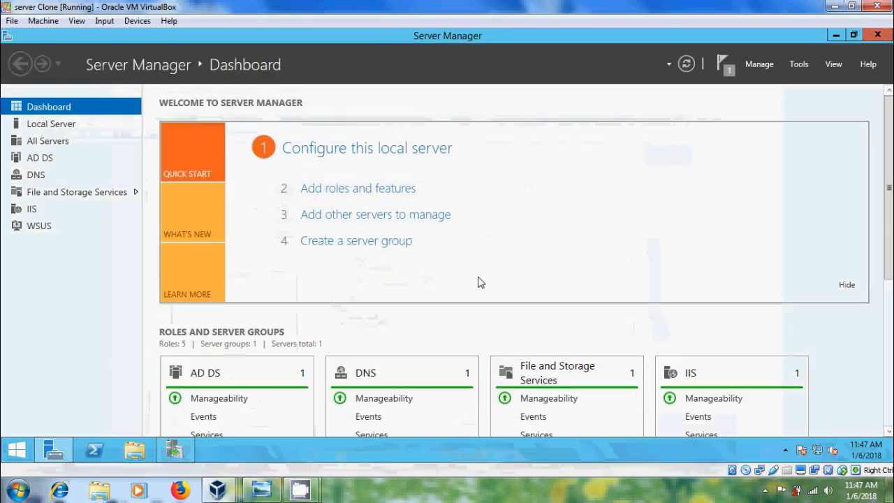
- Switch to the Windows 7 client virtual machine and force a Group Policy update with gpupdate /force
click(216, 491)
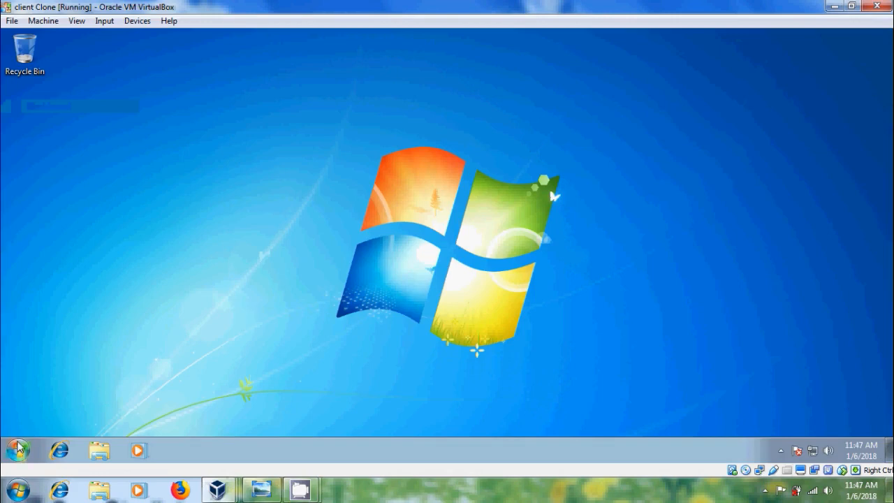
click(19, 448)
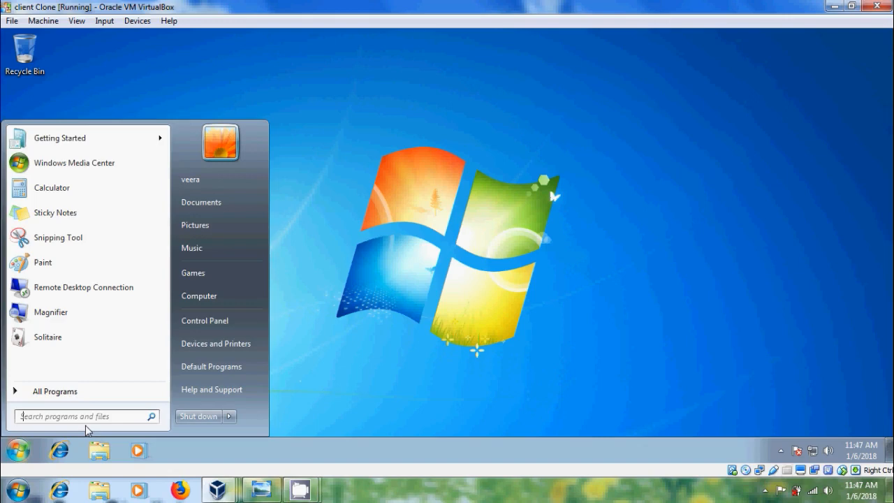
text(gpupdate /fp)
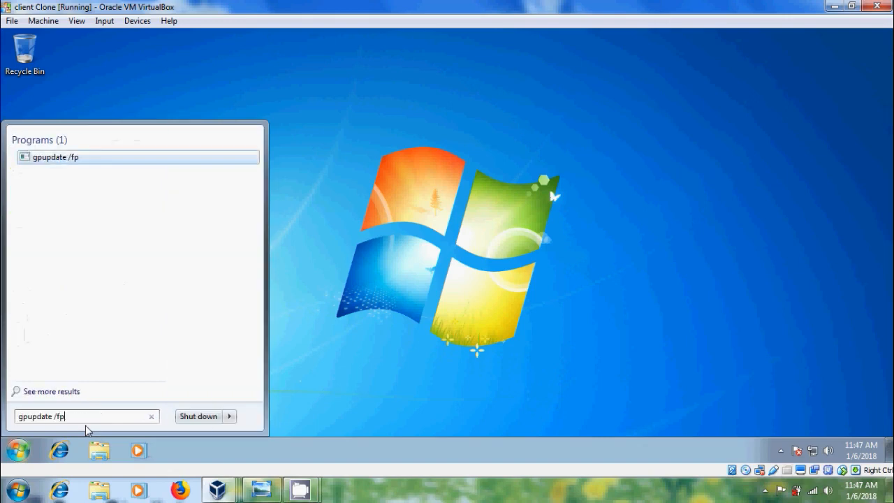
key(BackSpace)
text(orce)
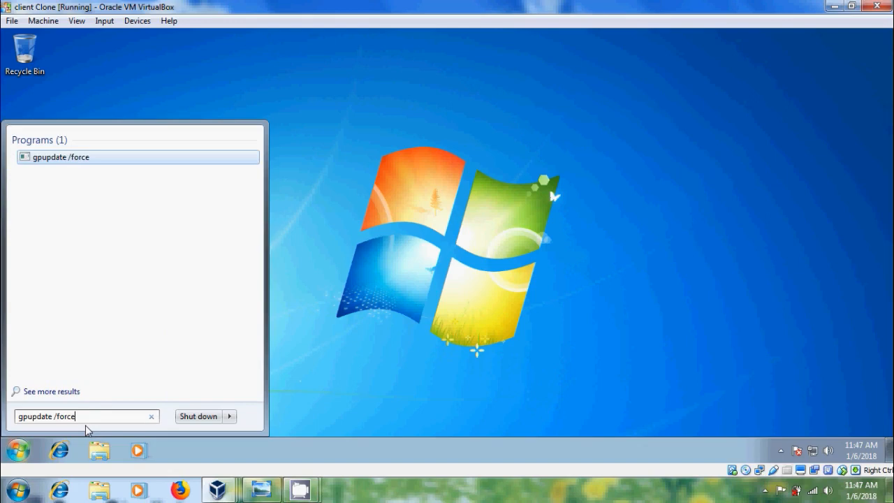
key(Return)
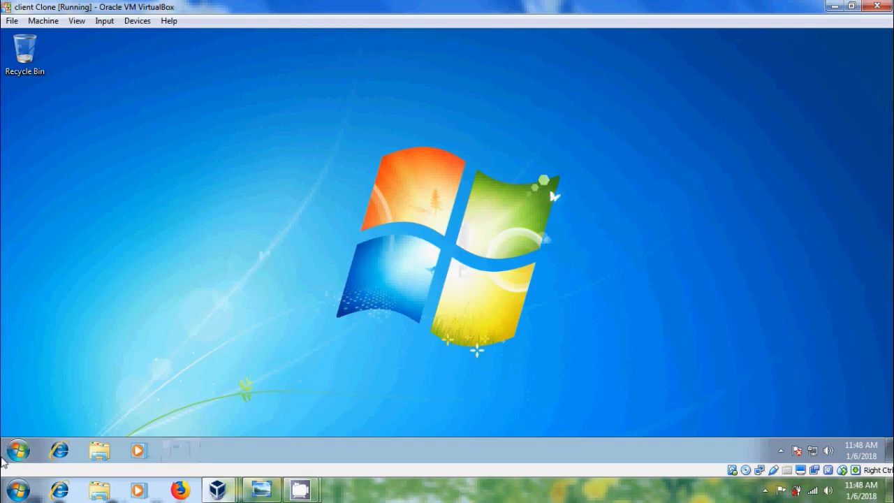
- Show the client's Control Panel items as large icons in a maximized window and open Windows Update
click(18, 451)
click(222, 320)
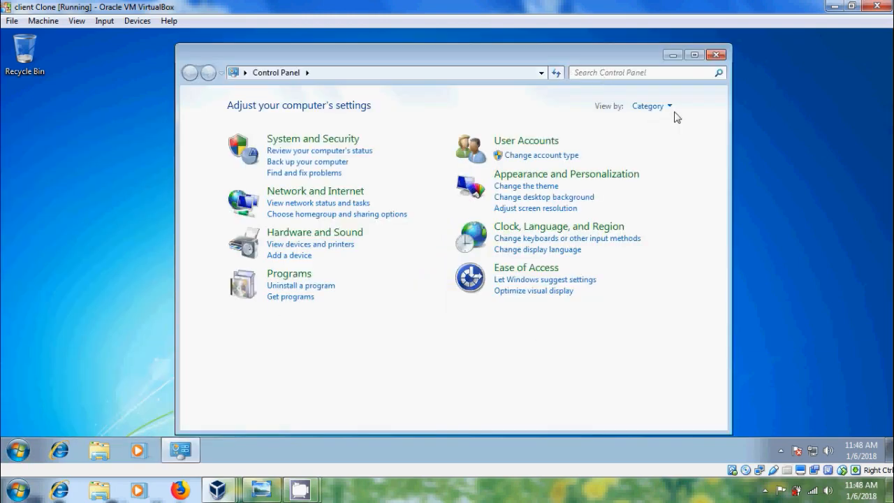
click(668, 107)
click(686, 143)
click(694, 54)
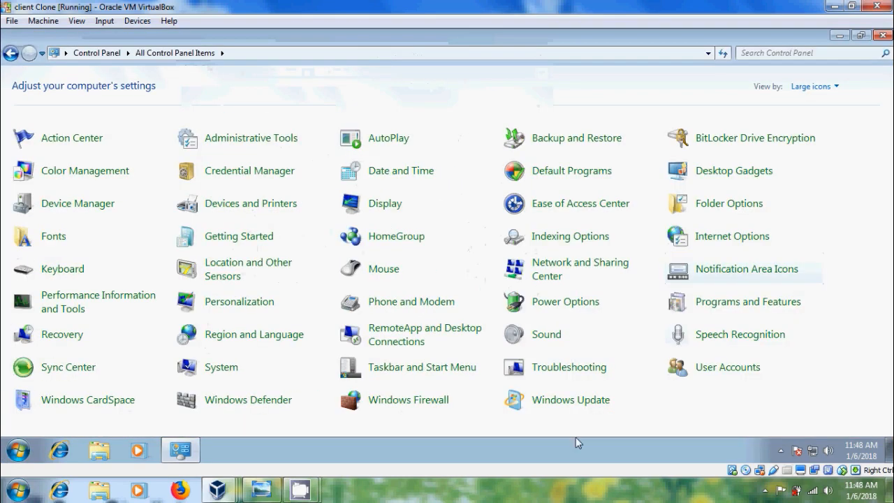
click(590, 403)
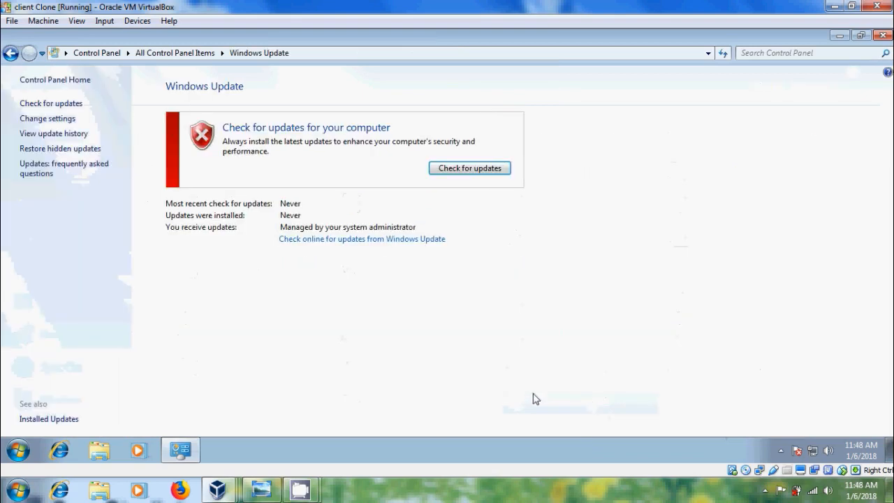
- Review the client's update installation settings without changing them, and check for updates
click(64, 123)
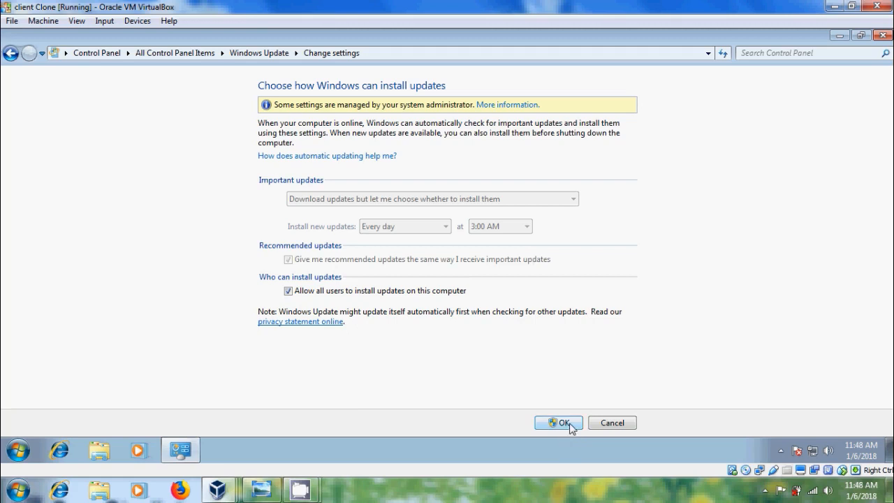
click(603, 426)
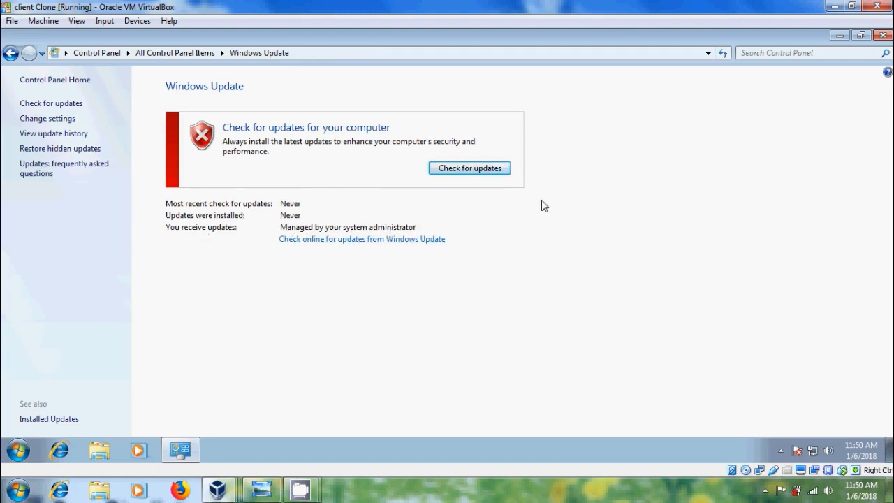
click(469, 168)
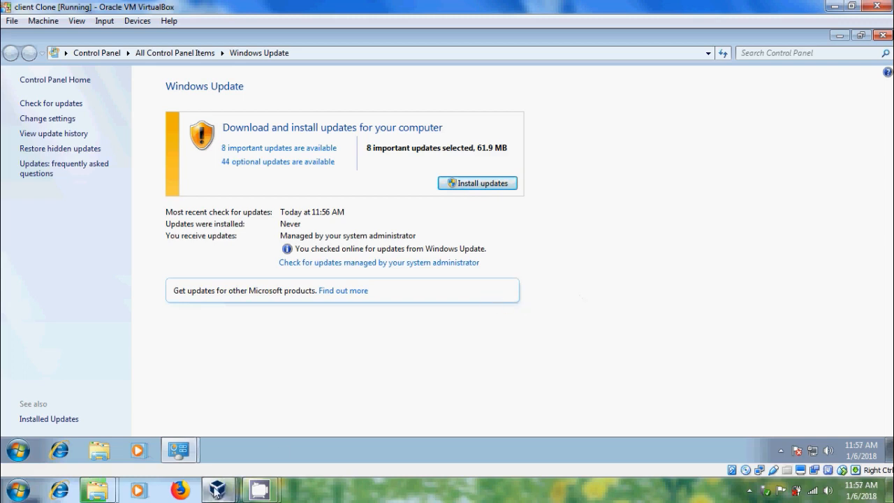
- Switch to the server virtual machine and list all WSUS computers with status Any, refreshing the list
click(224, 399)
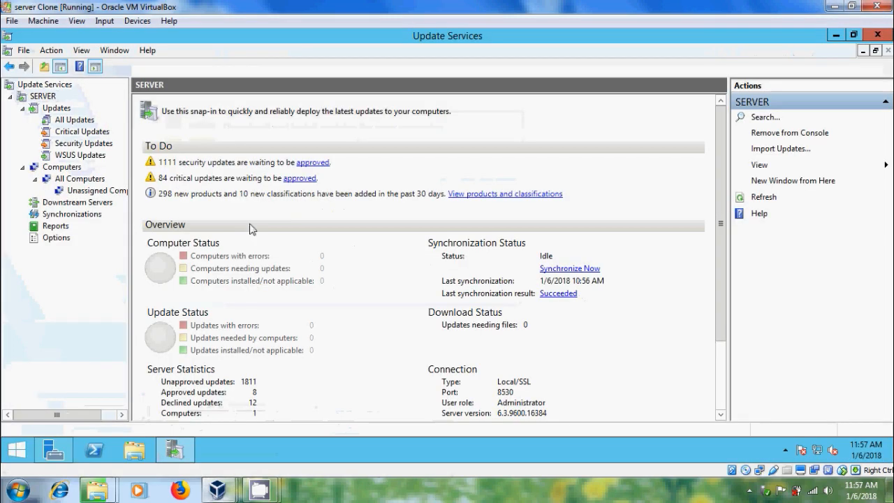
click(70, 179)
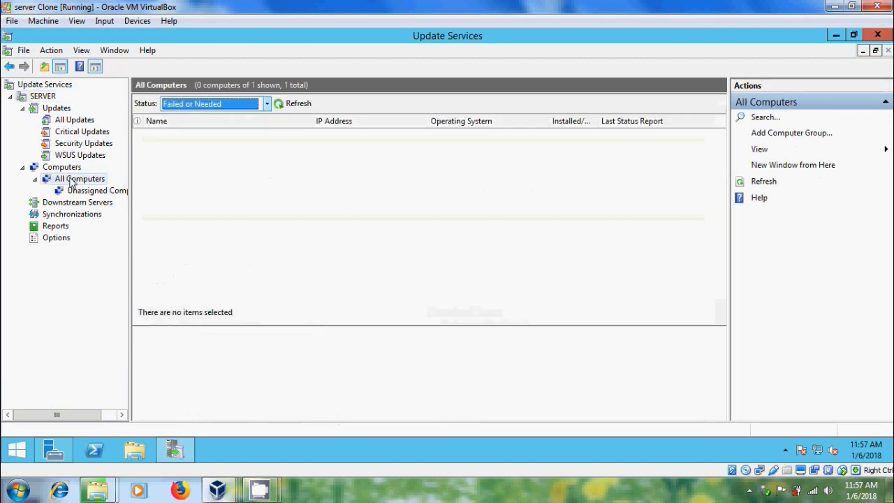
click(267, 104)
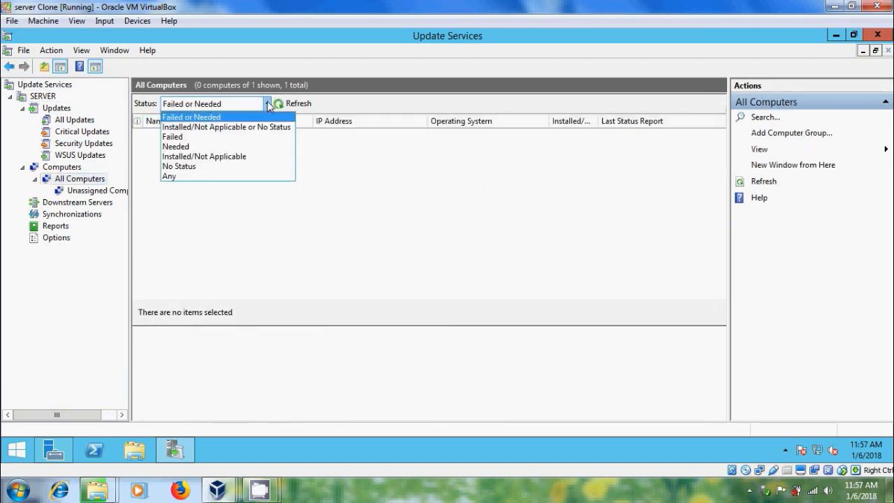
click(203, 176)
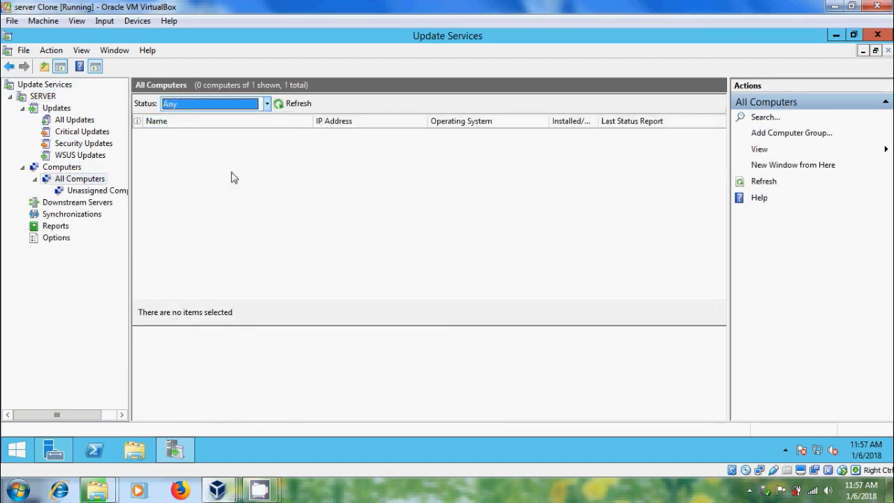
click(296, 105)
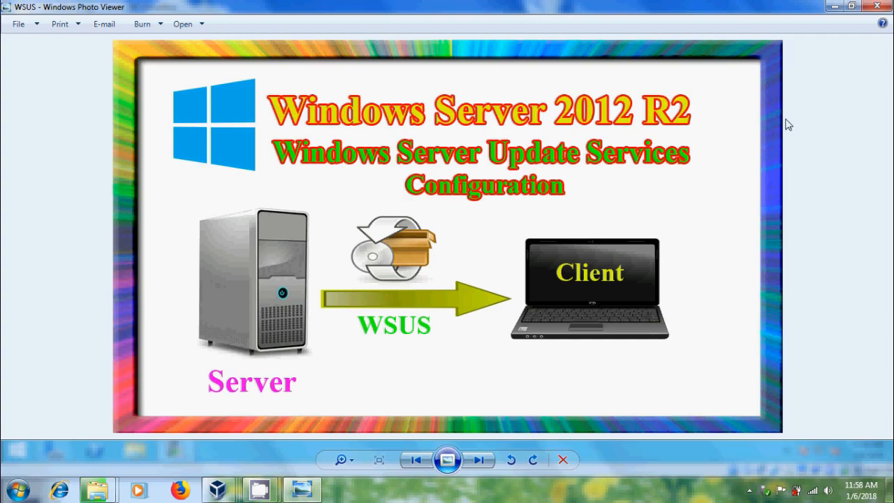
- Minimize the WSUS picture and the server virtual machine window to return to the host desktop
click(835, 9)
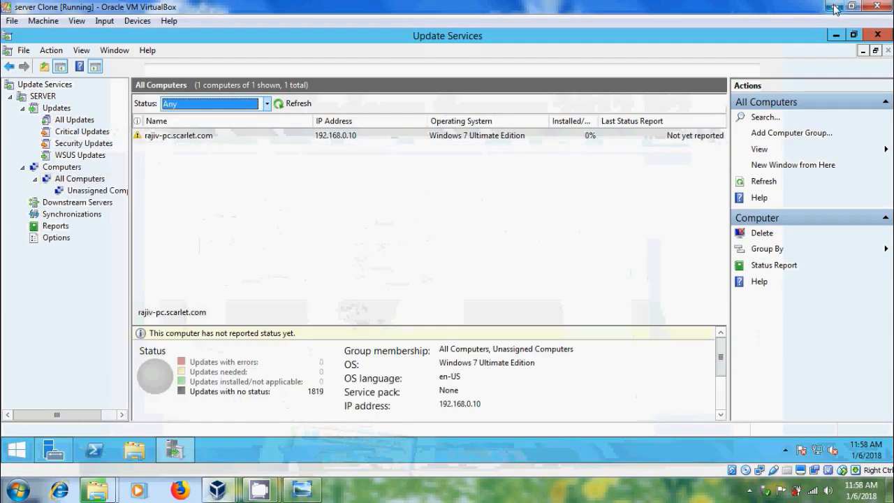
click(834, 7)
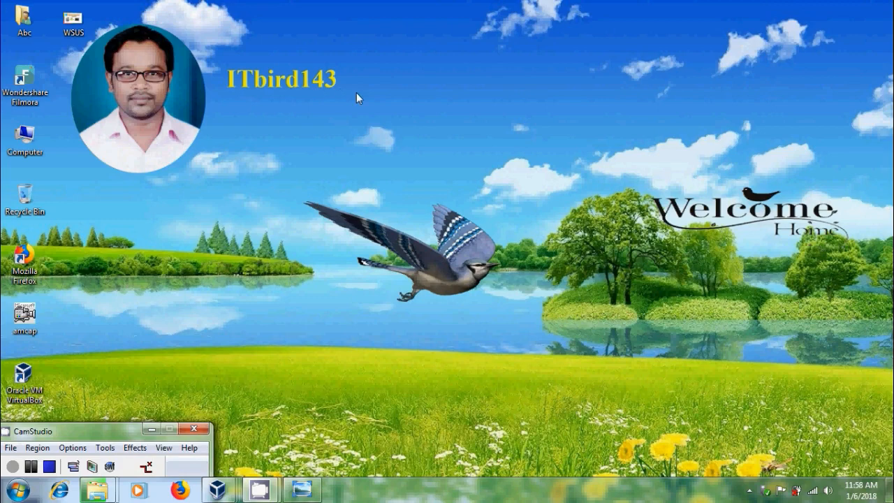